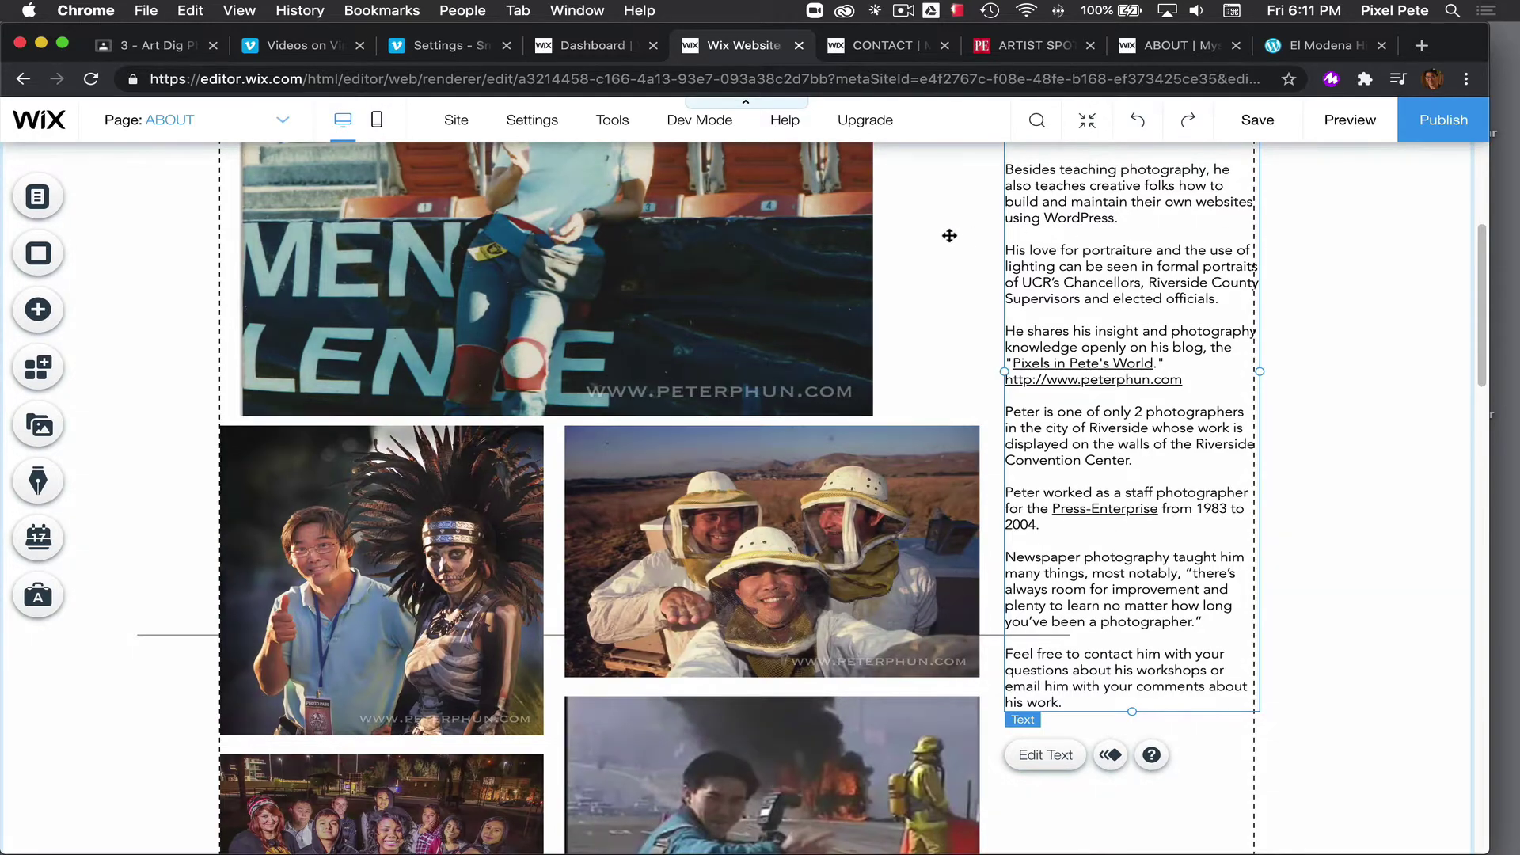
- Switch the editor to the CONTACT page from the Page list and select its contact strip
scroll(947, 237, down, 1)
scroll(947, 238, up, 5)
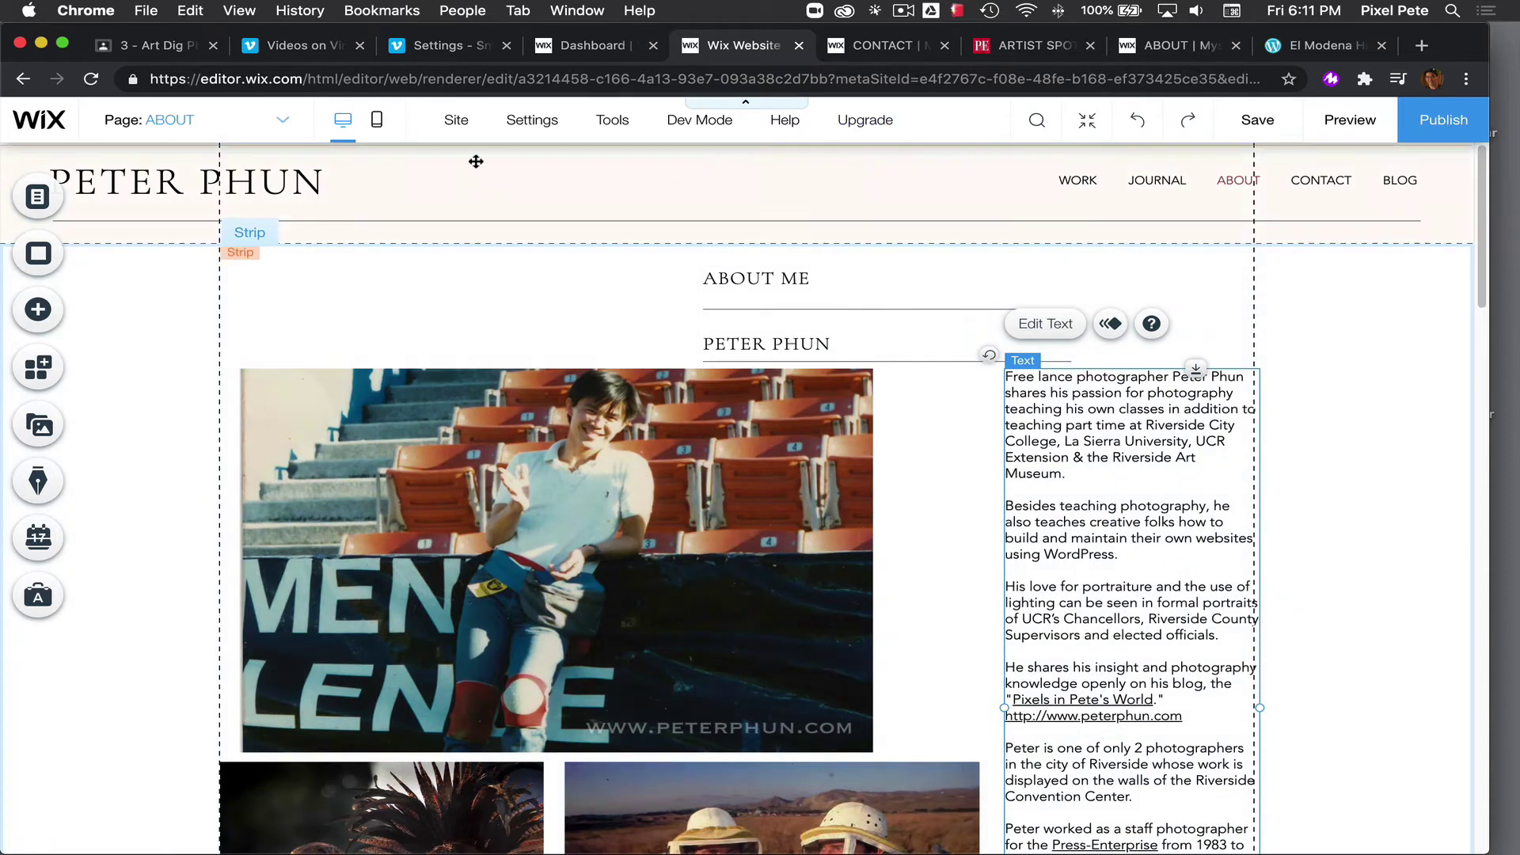
click(289, 125)
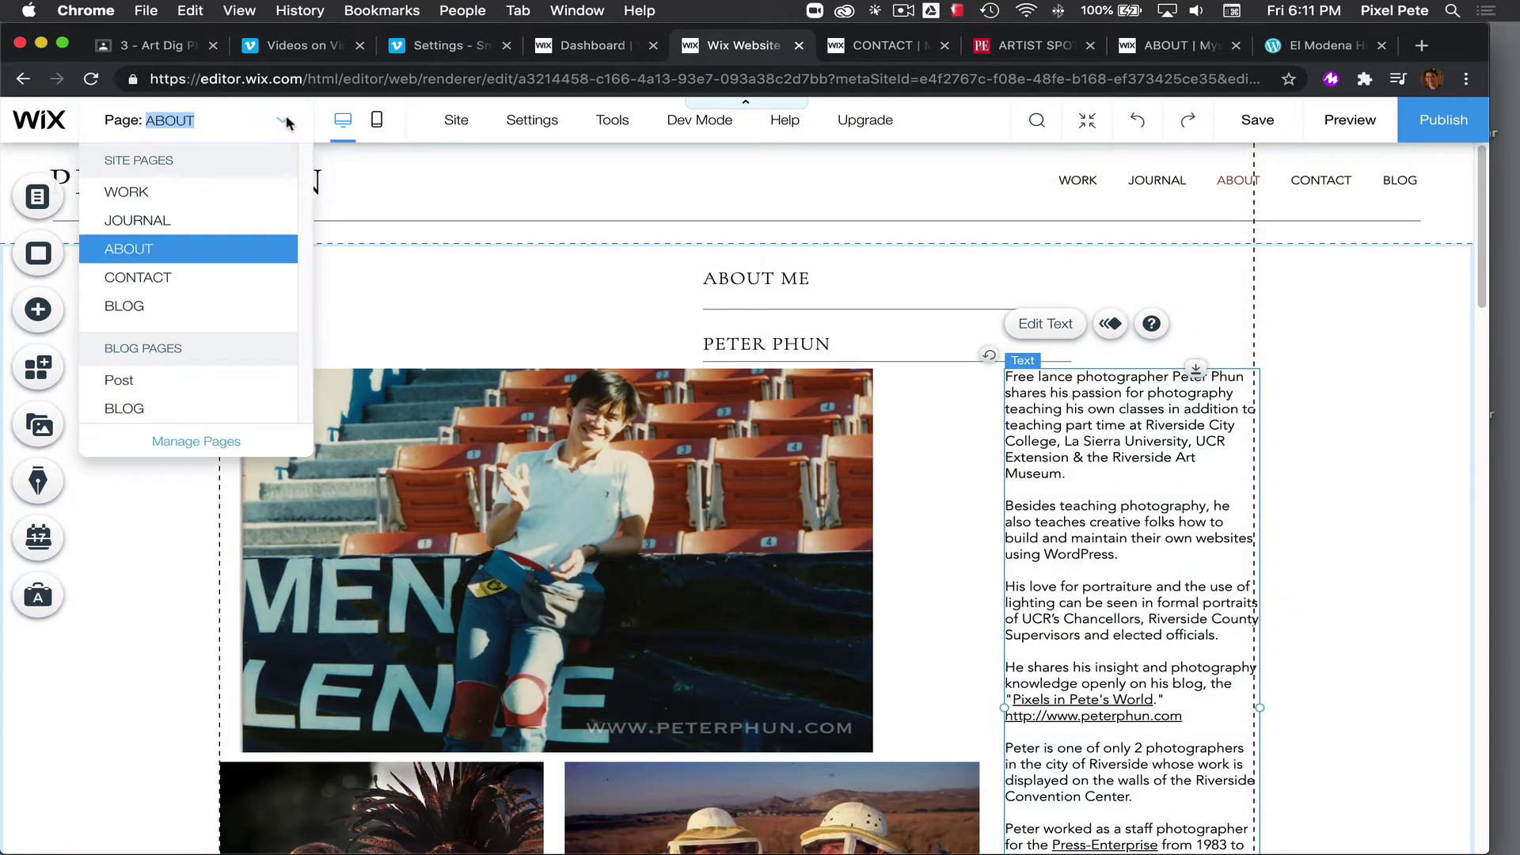
click(228, 282)
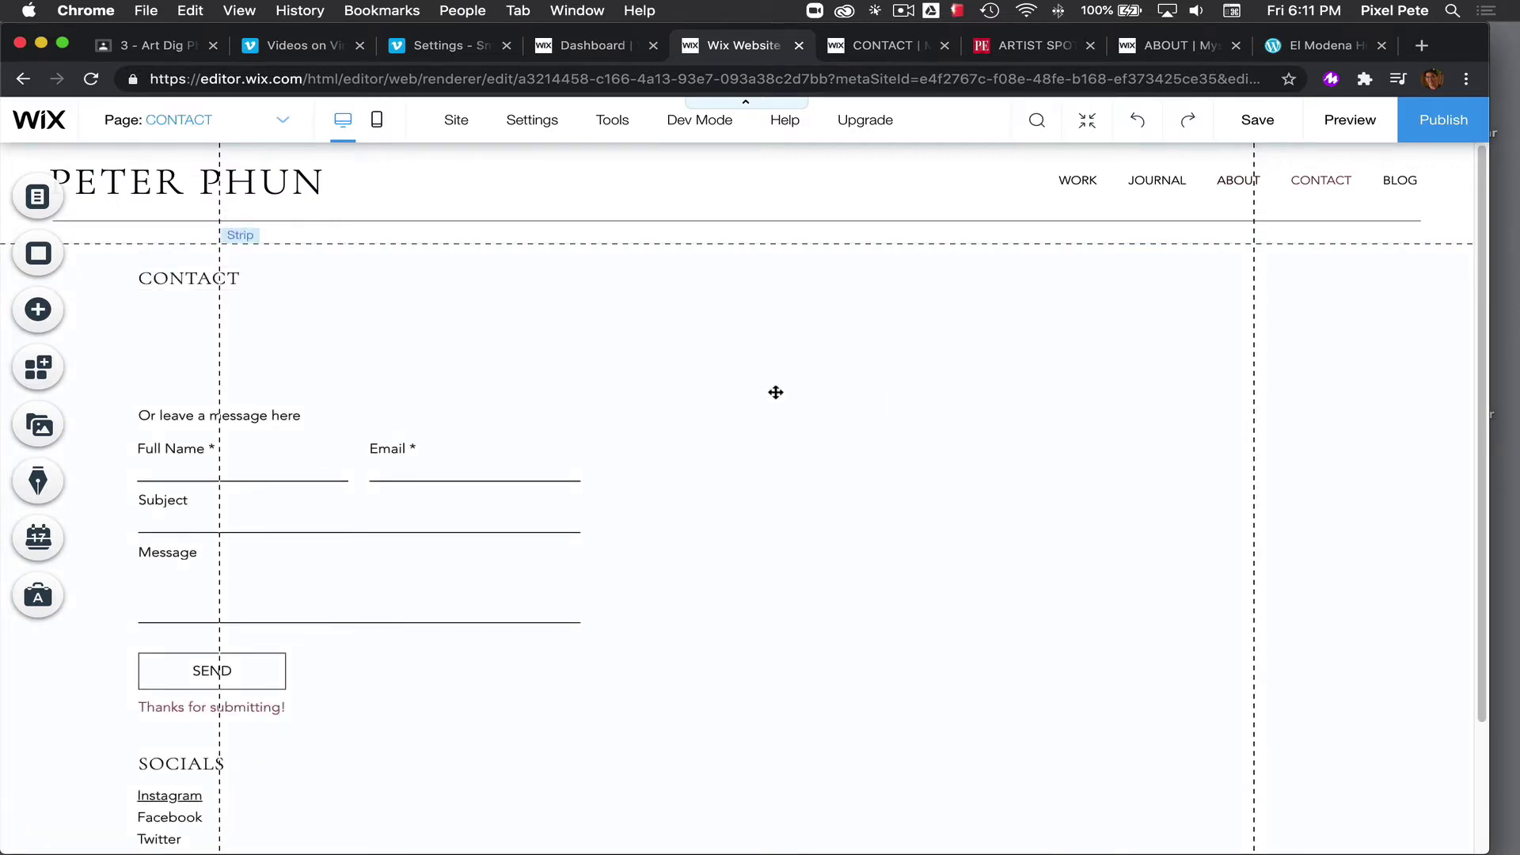
click(776, 392)
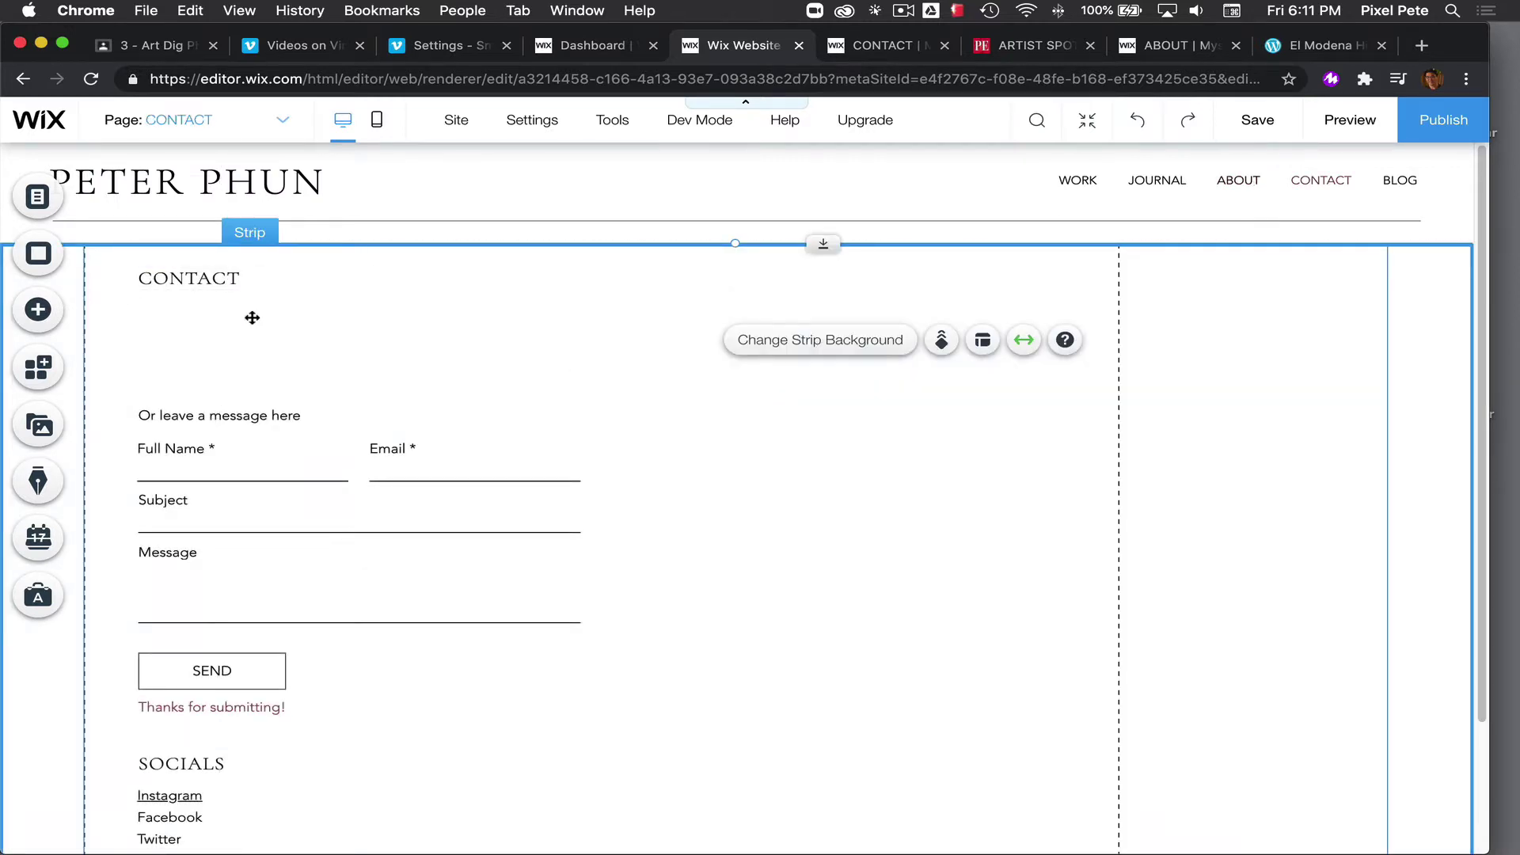
- Add a Vimeo single video player and drag it to the right of the contact form
click(37, 312)
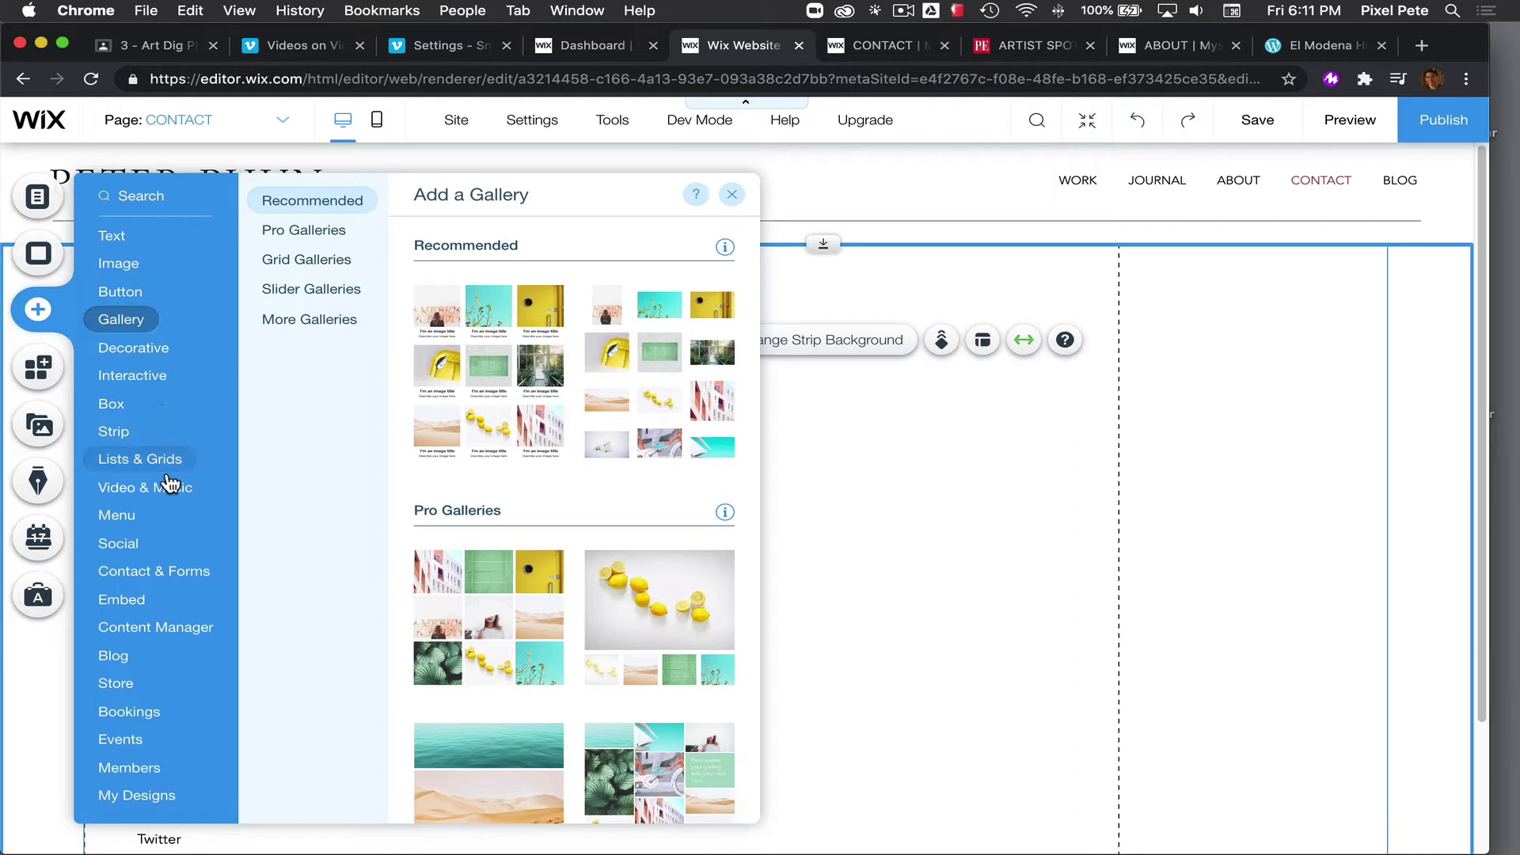
mouse_move(168, 491)
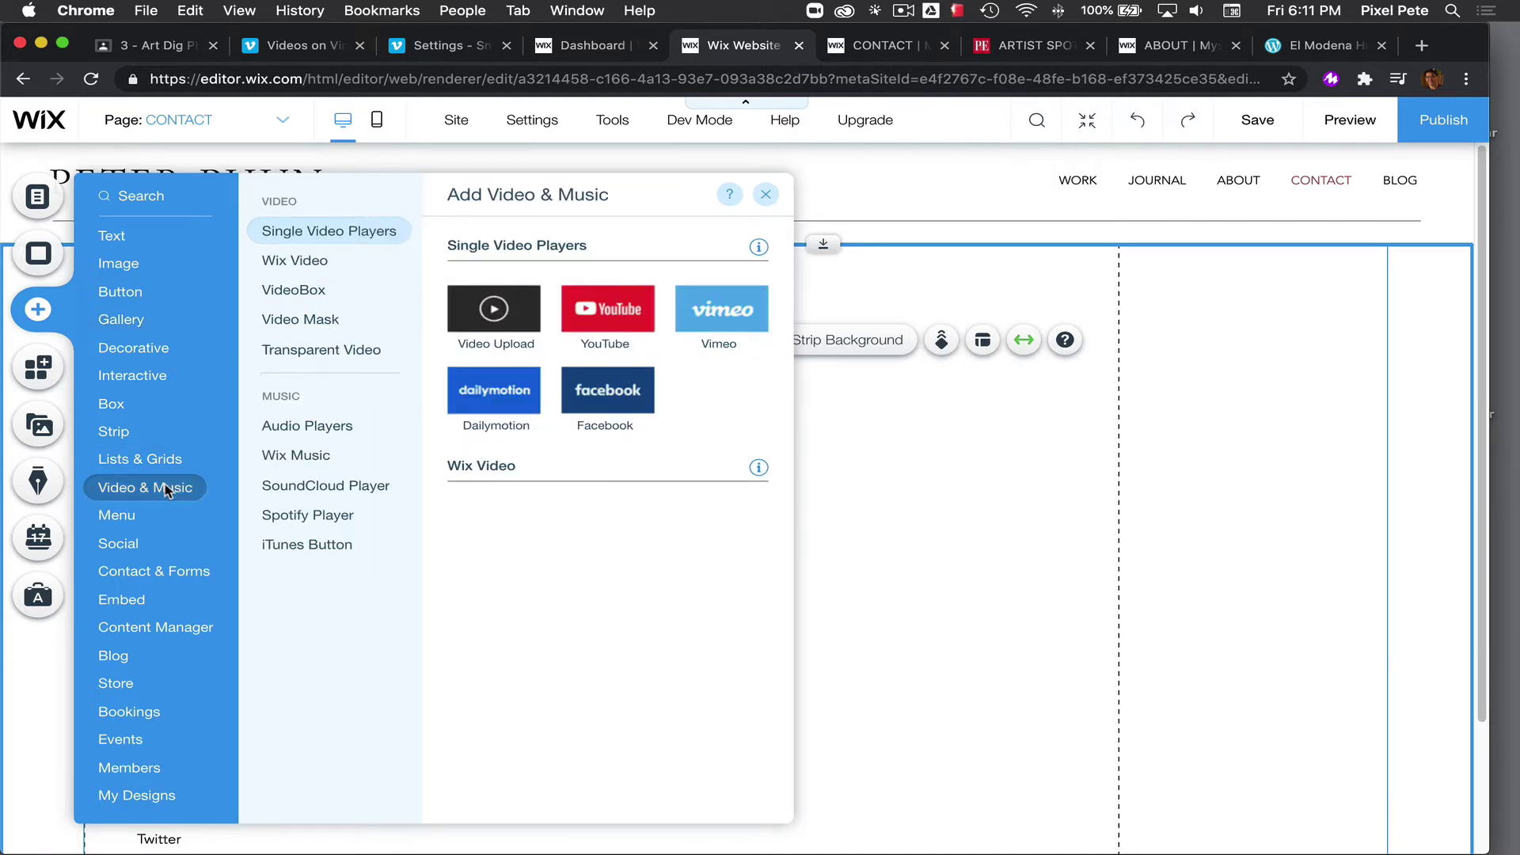
click(719, 325)
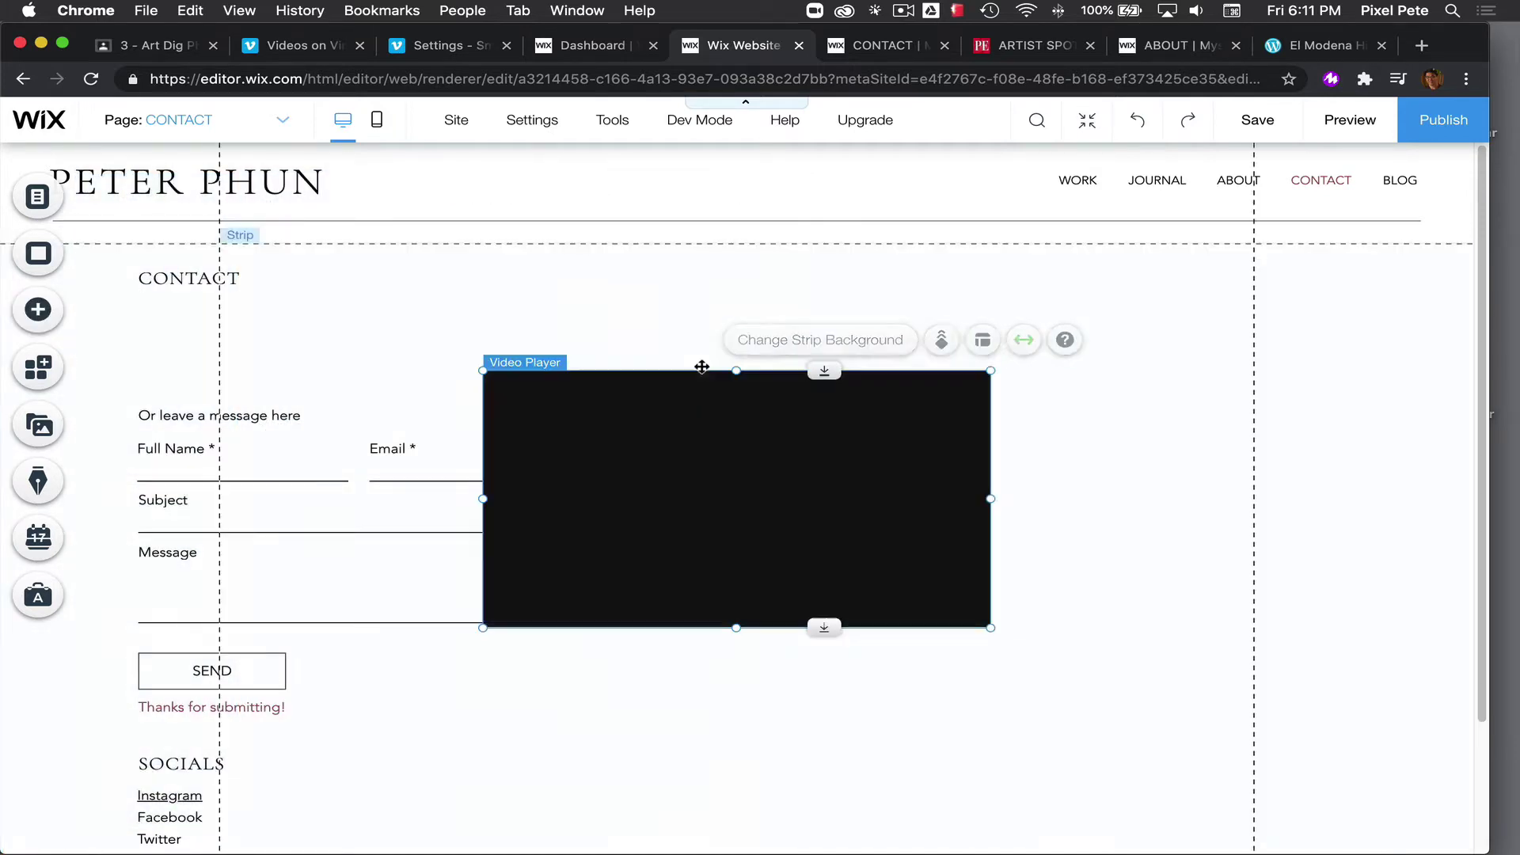
drag(755, 438, 941, 389)
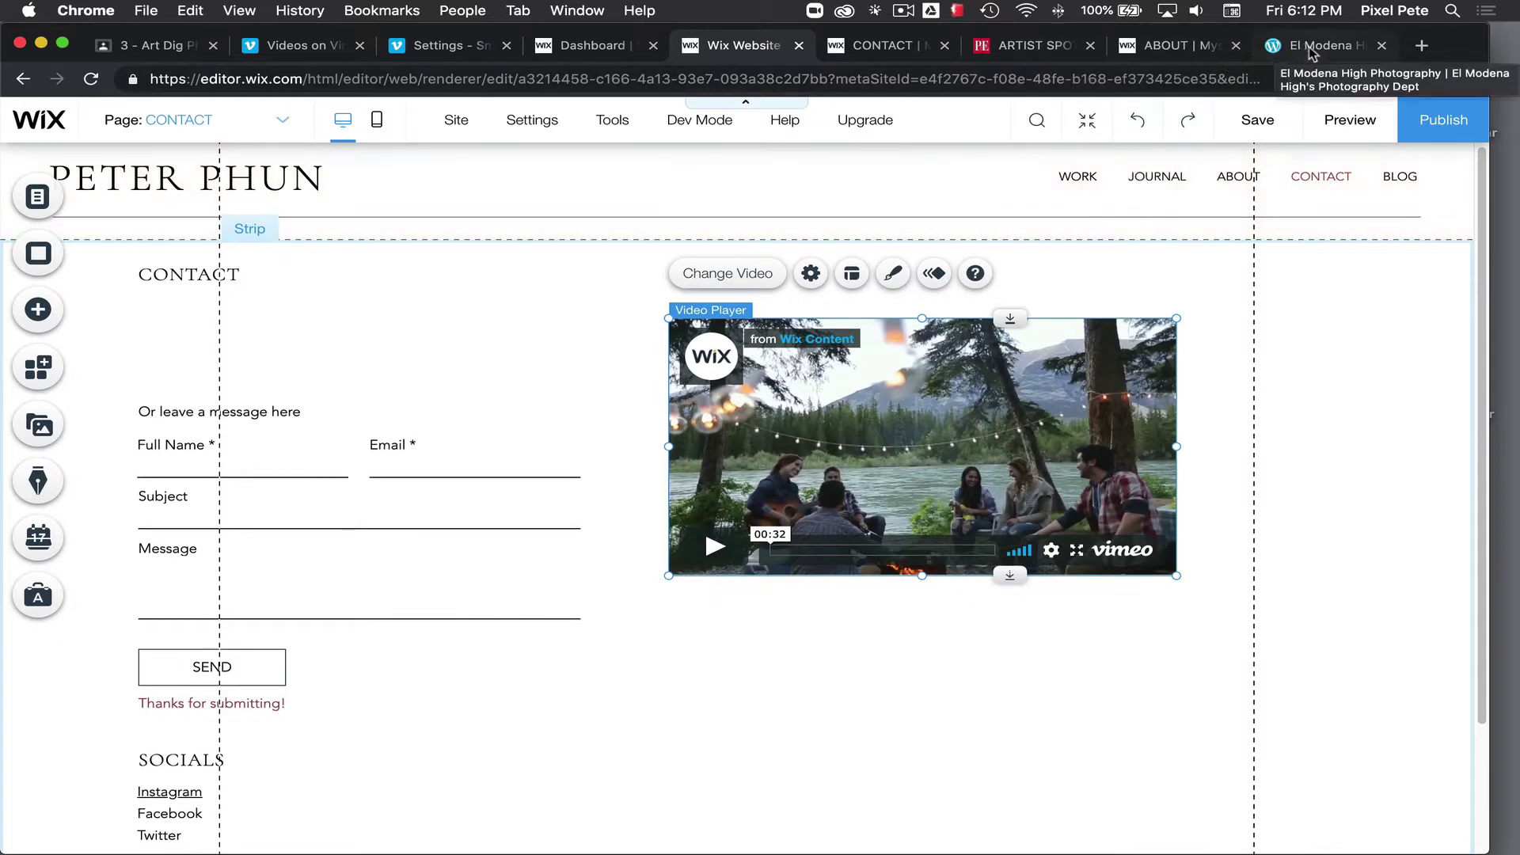
- Copy the Small Flash Lighting Workshop video's URL from its Vimeo settings page, then go back to Wix
click(440, 46)
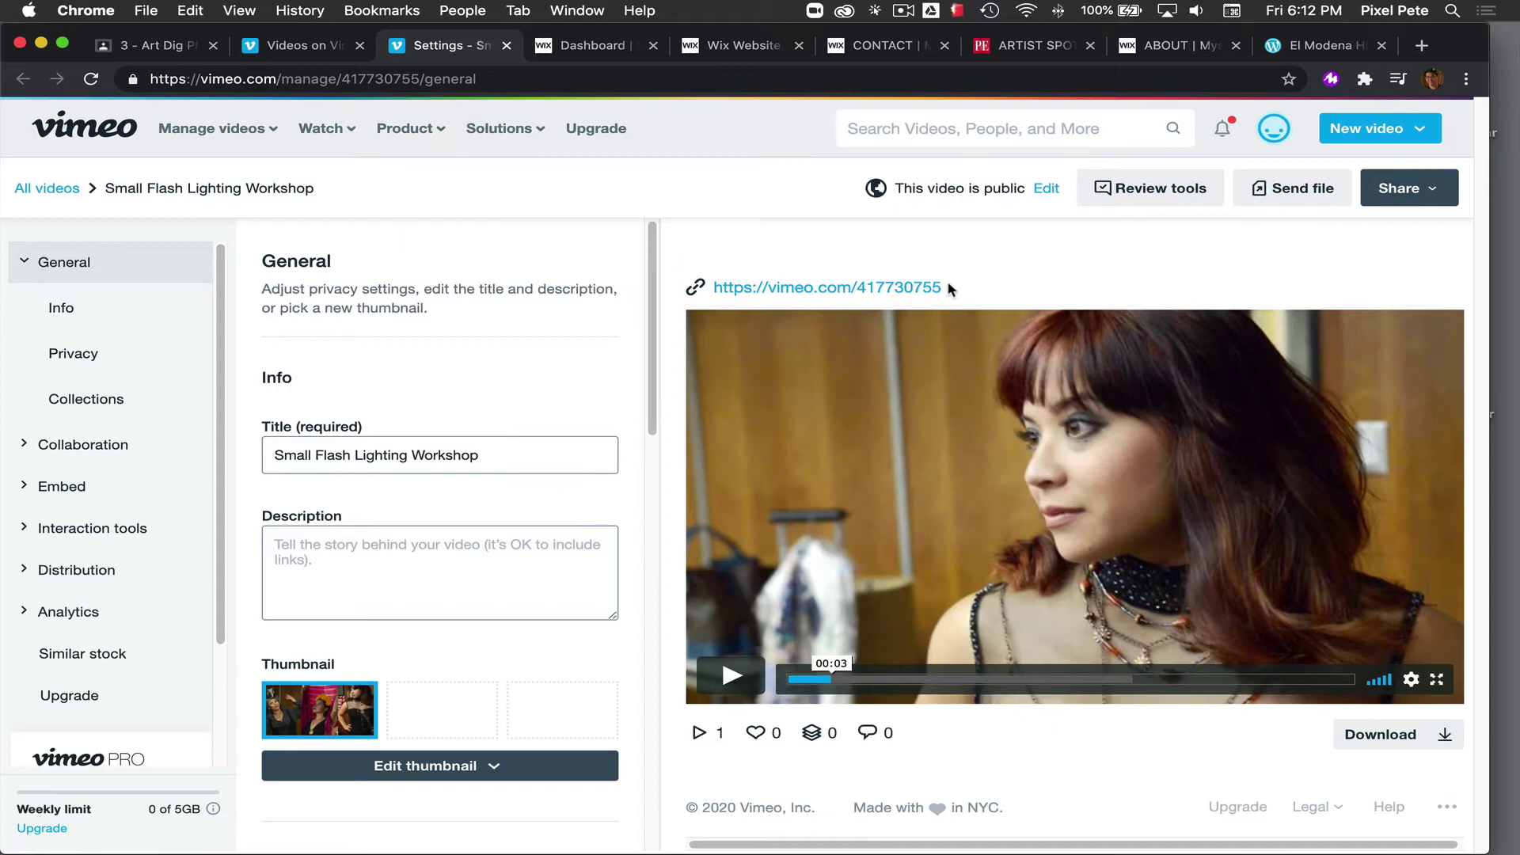
drag(942, 290, 780, 279)
key(super+c)
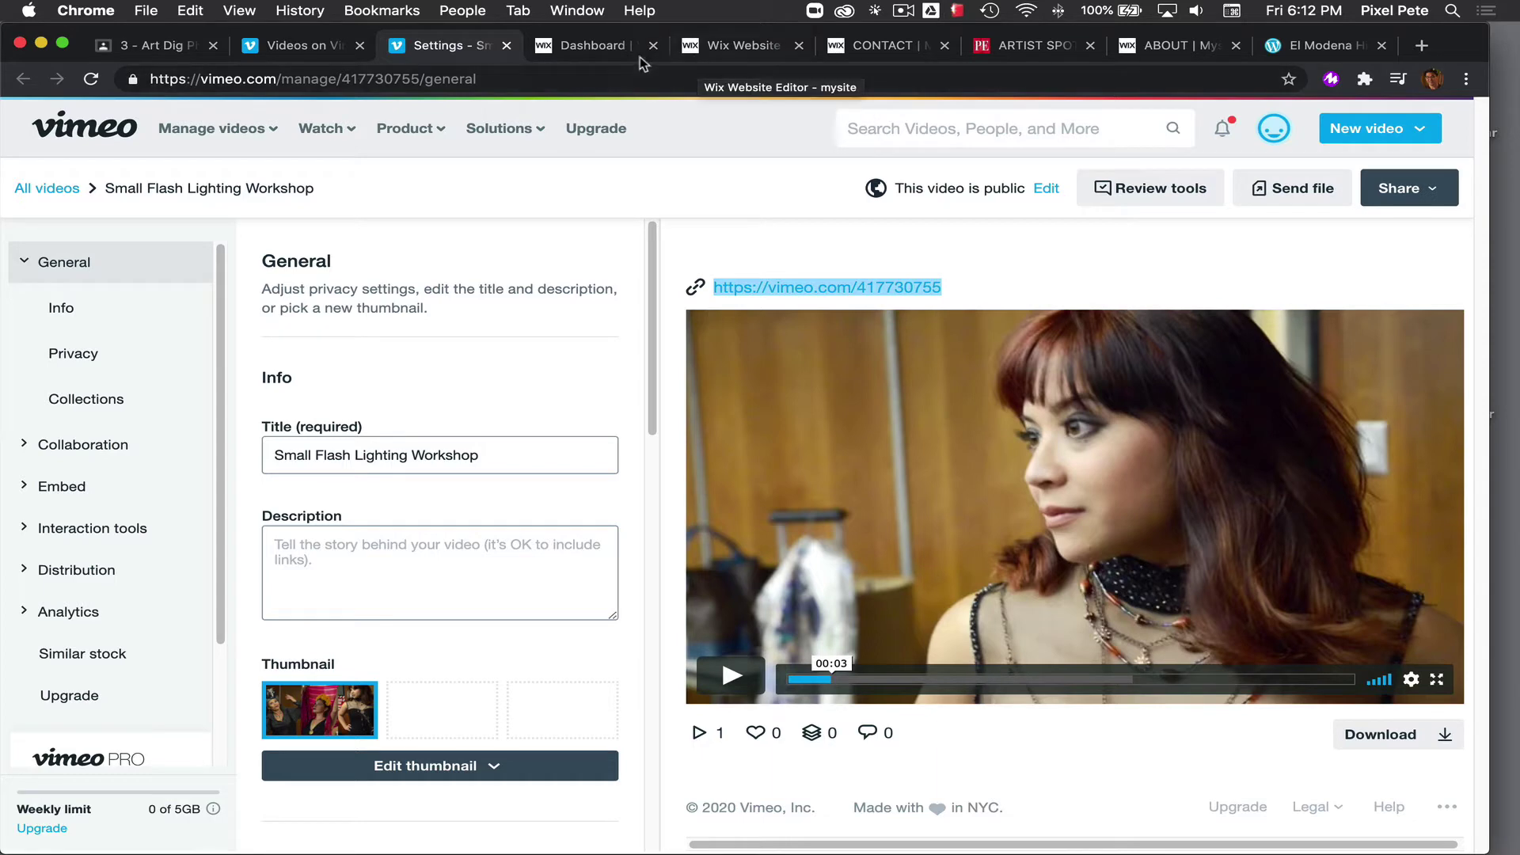
click(740, 47)
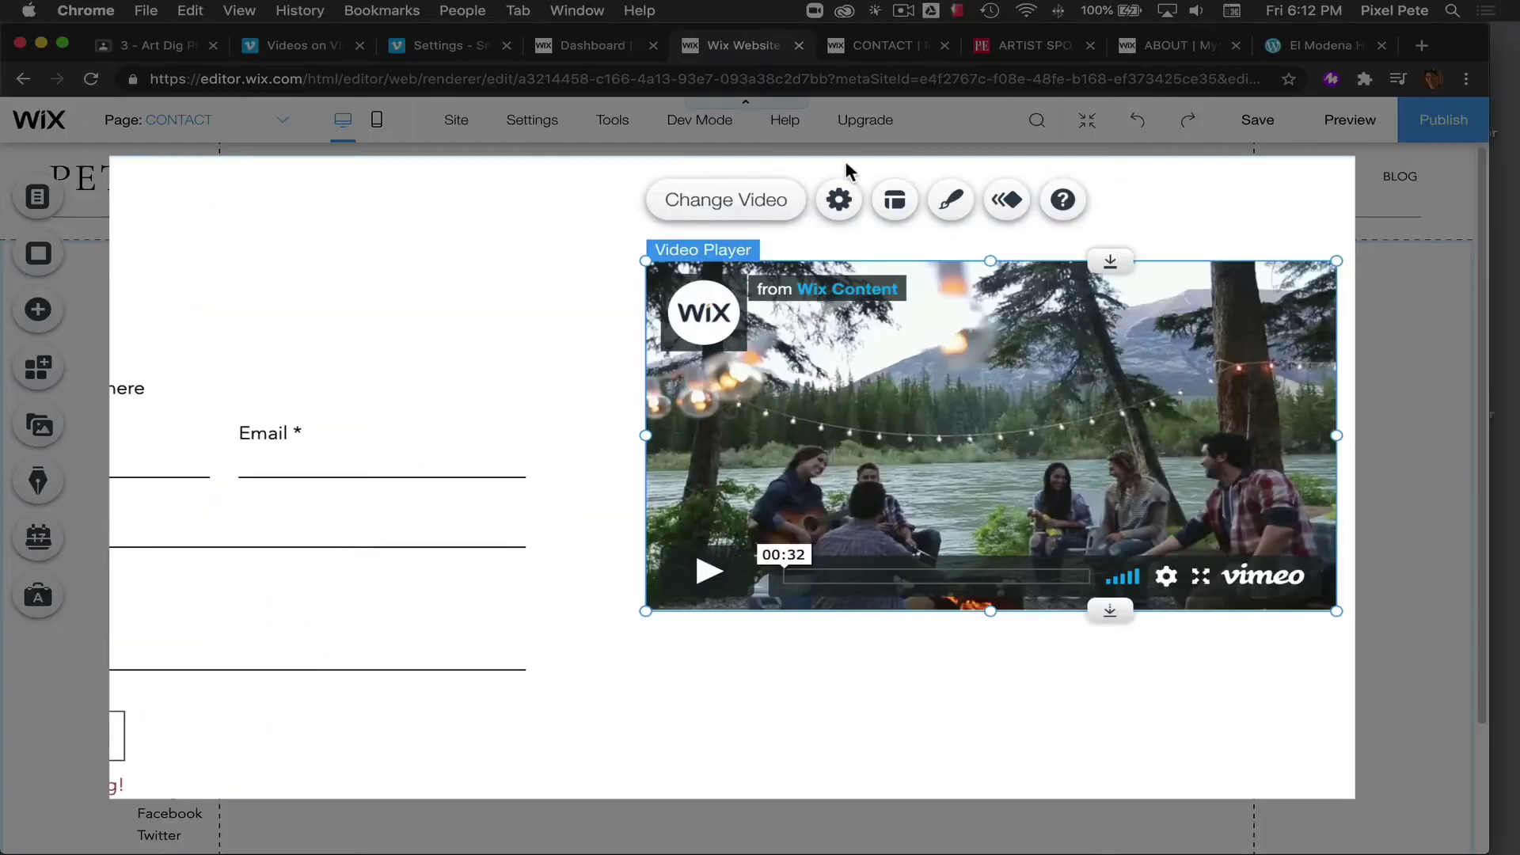
- Replace the player's sample video address with the pasted Small Flash Lighting Workshop Vimeo URL
click(788, 211)
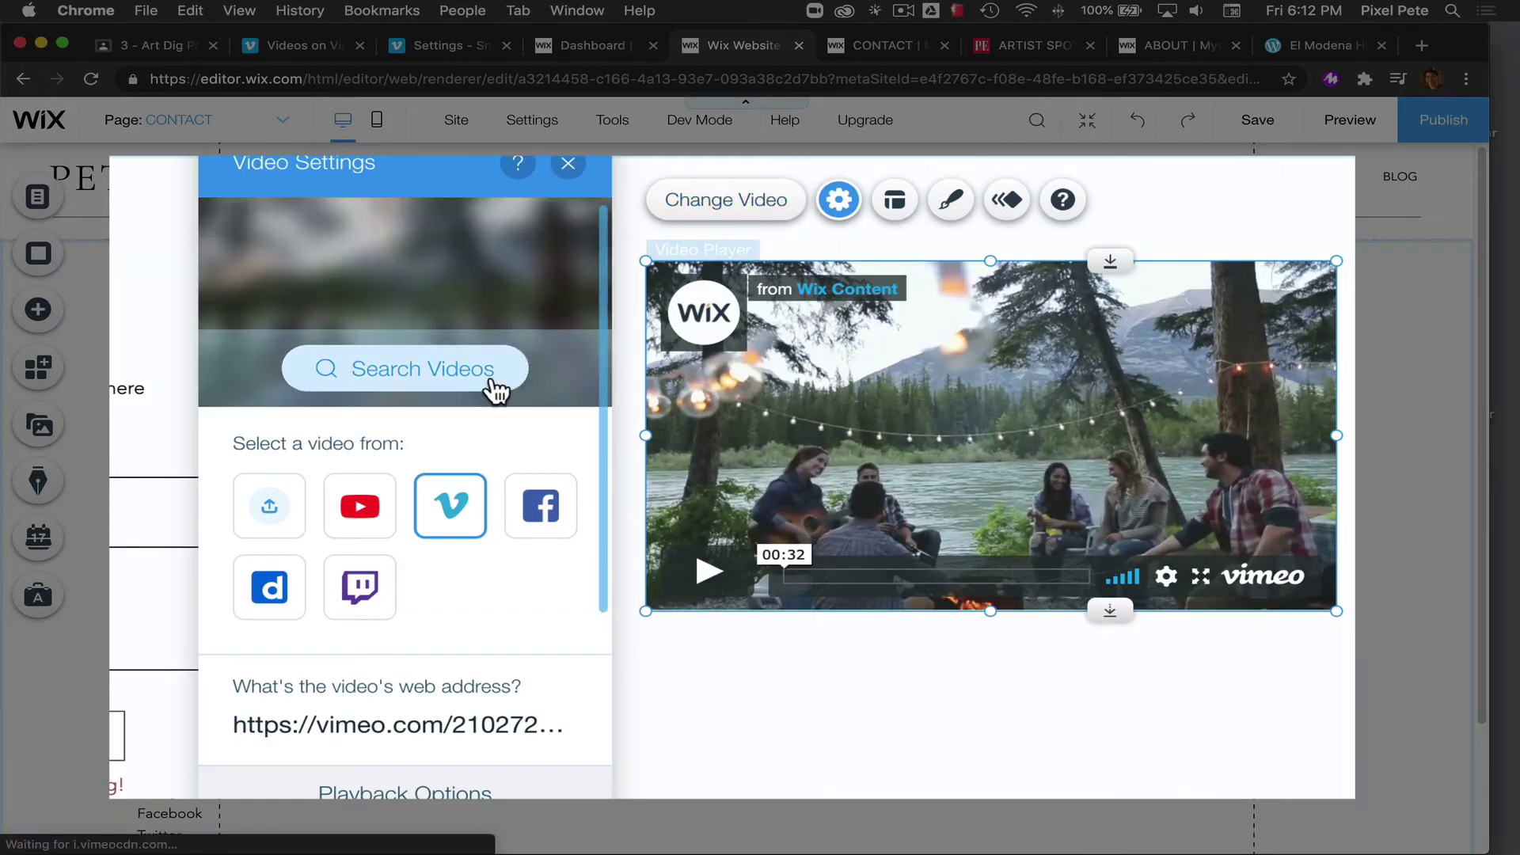
click(559, 717)
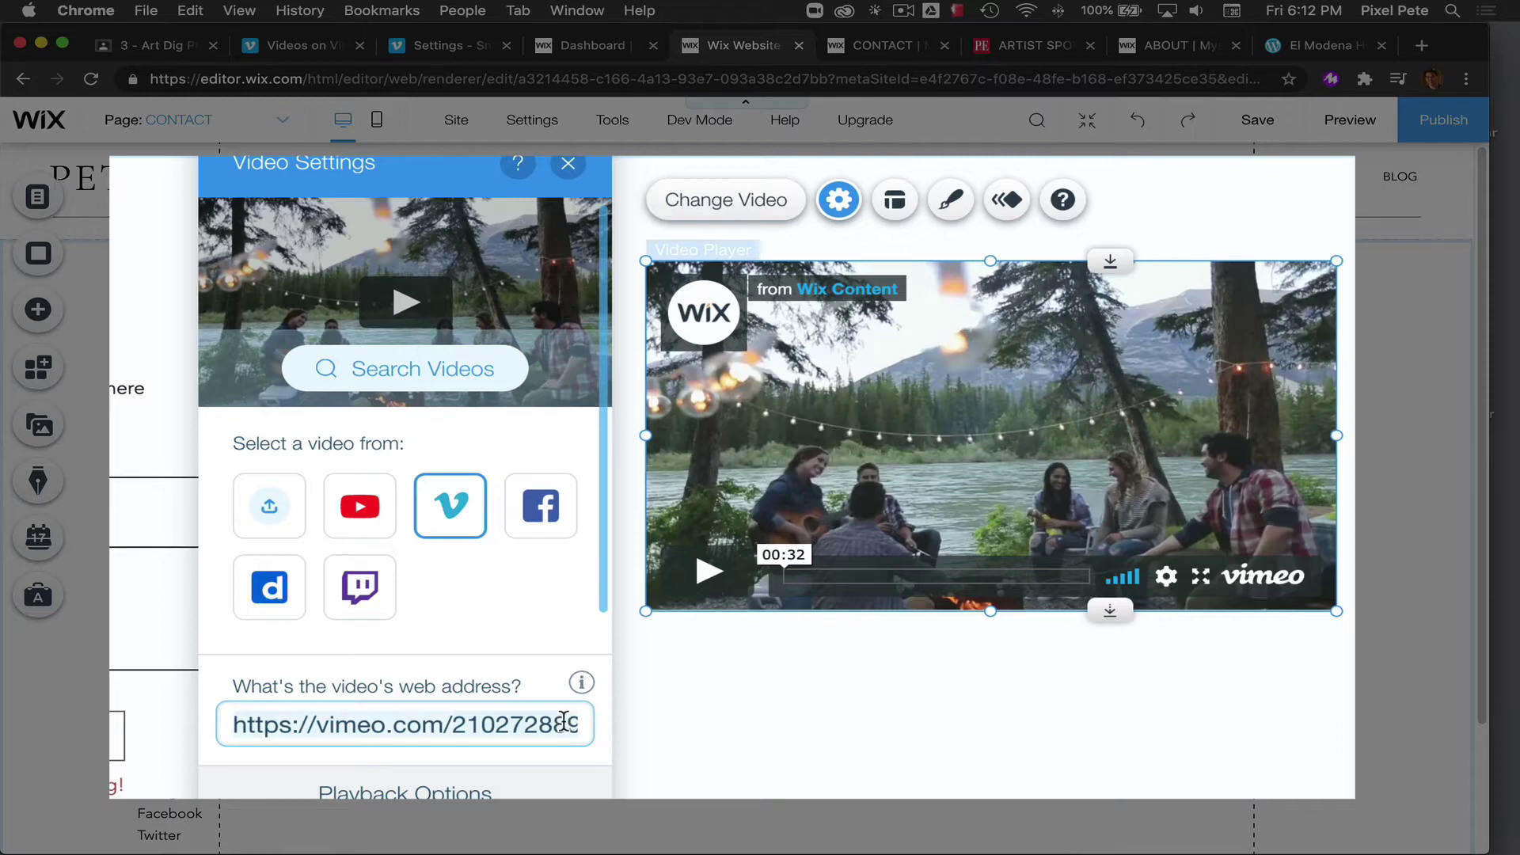
key(super+a)
key(BackSpace)
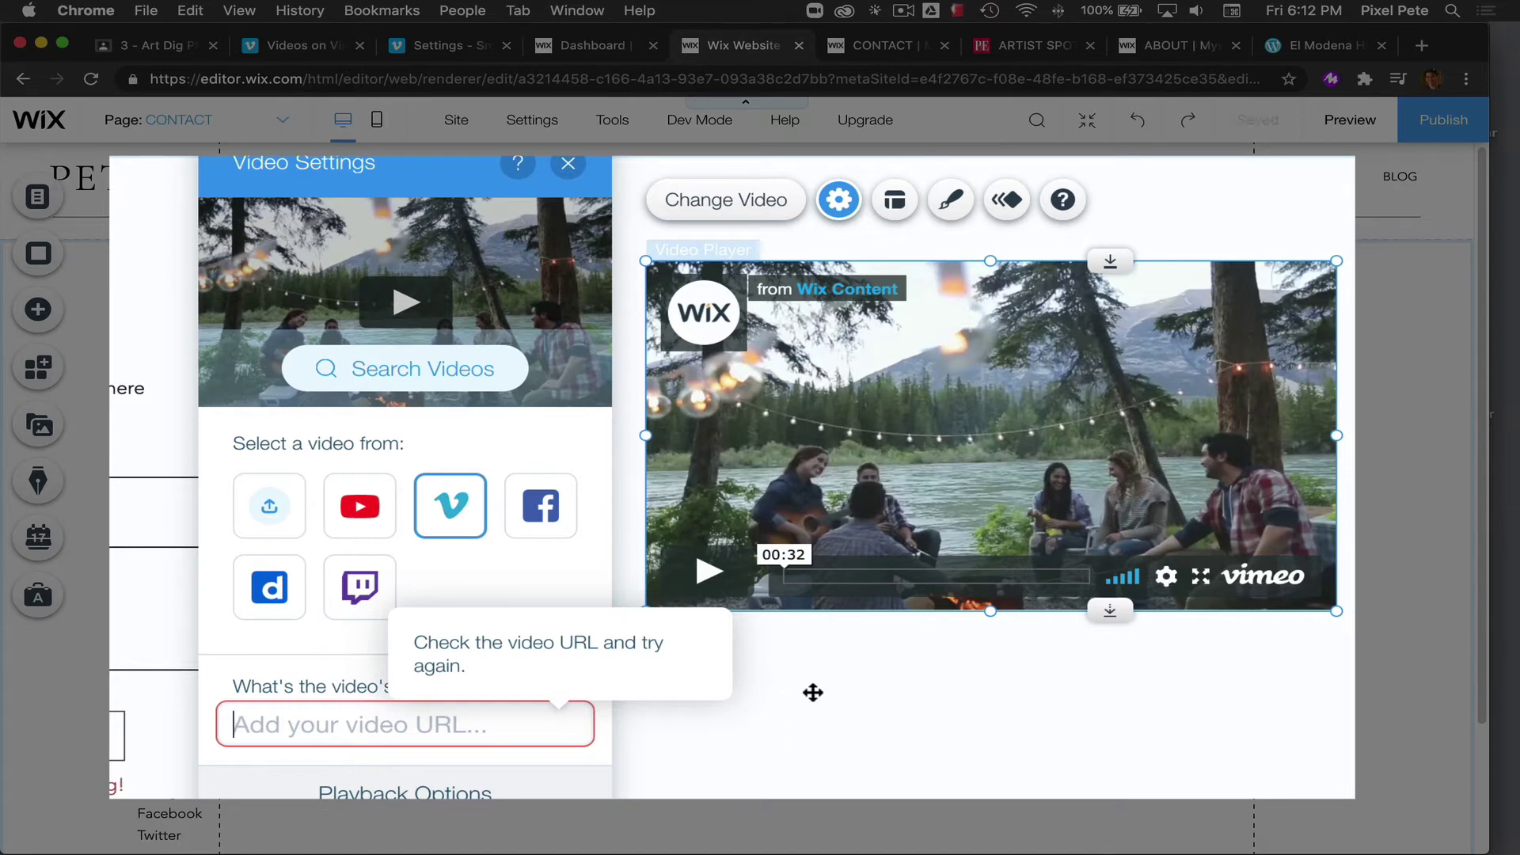
key(super+v)
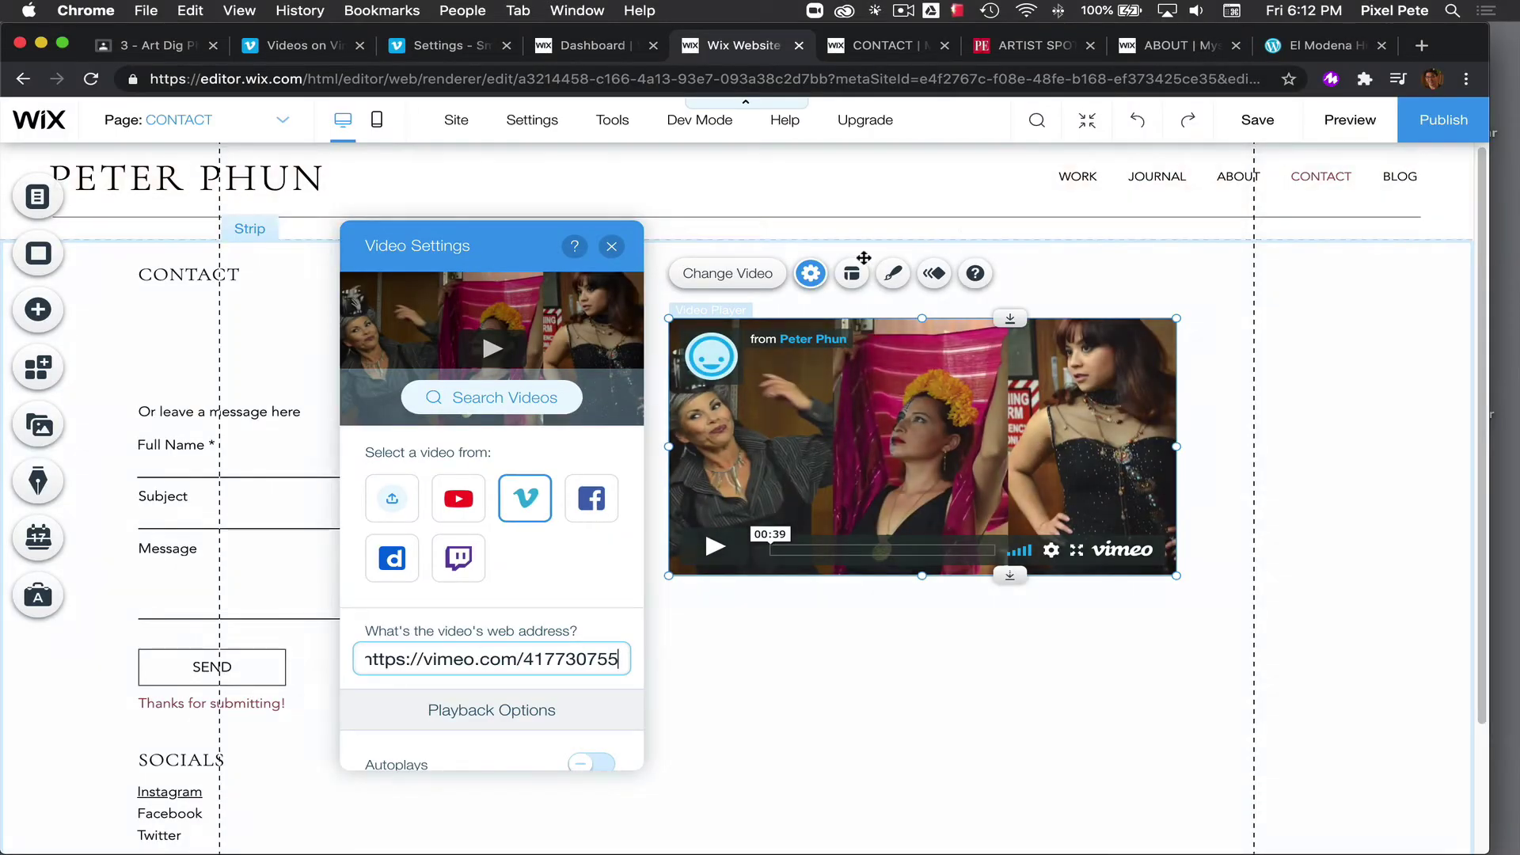
- Close Video Settings and move the player to x 372, y 119, level with the CONTACT heading
click(611, 246)
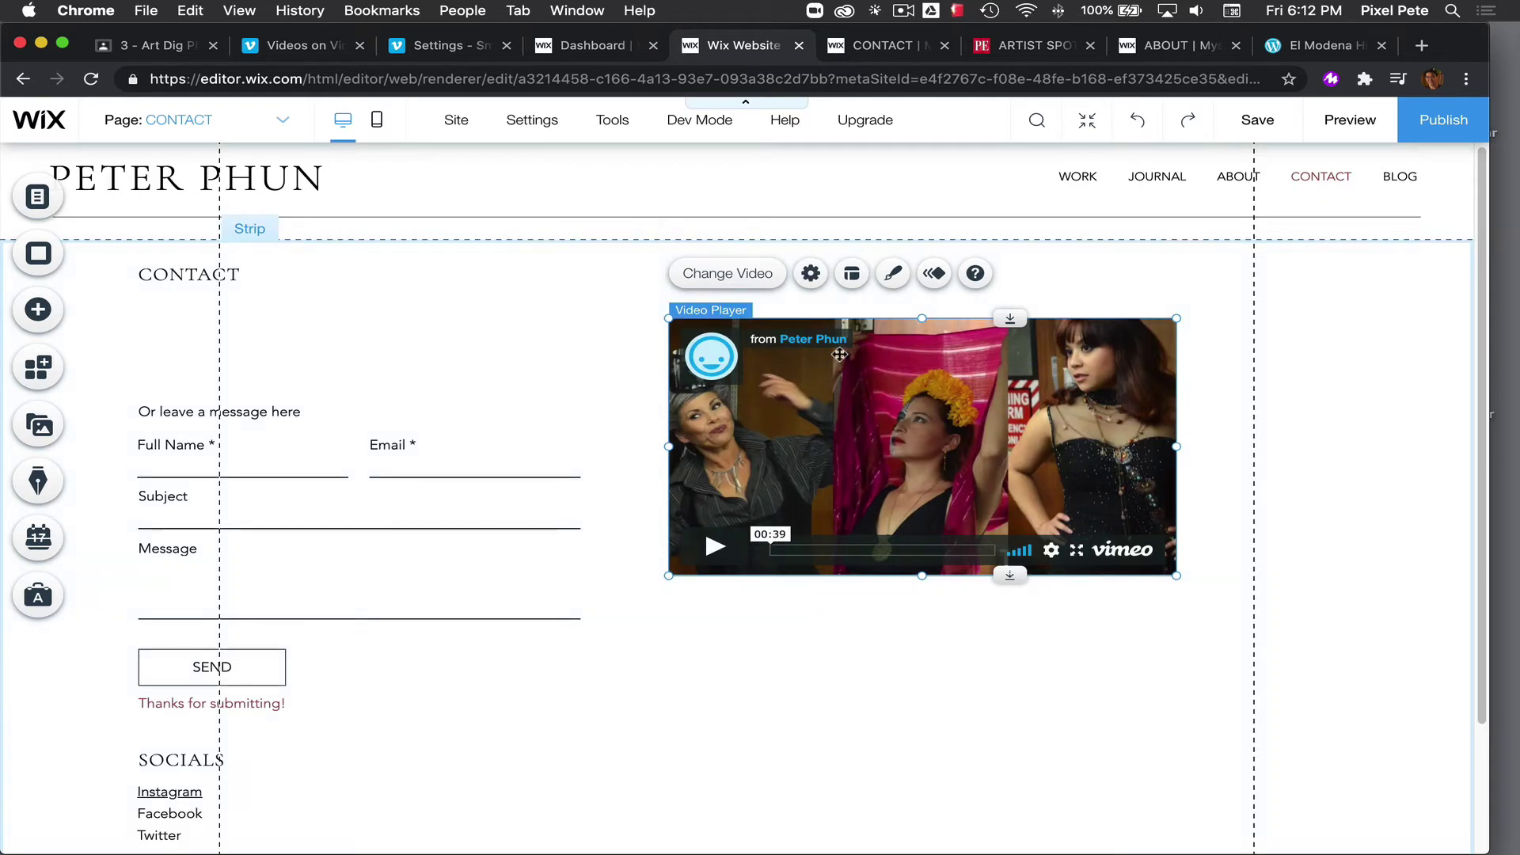
drag(874, 380, 820, 312)
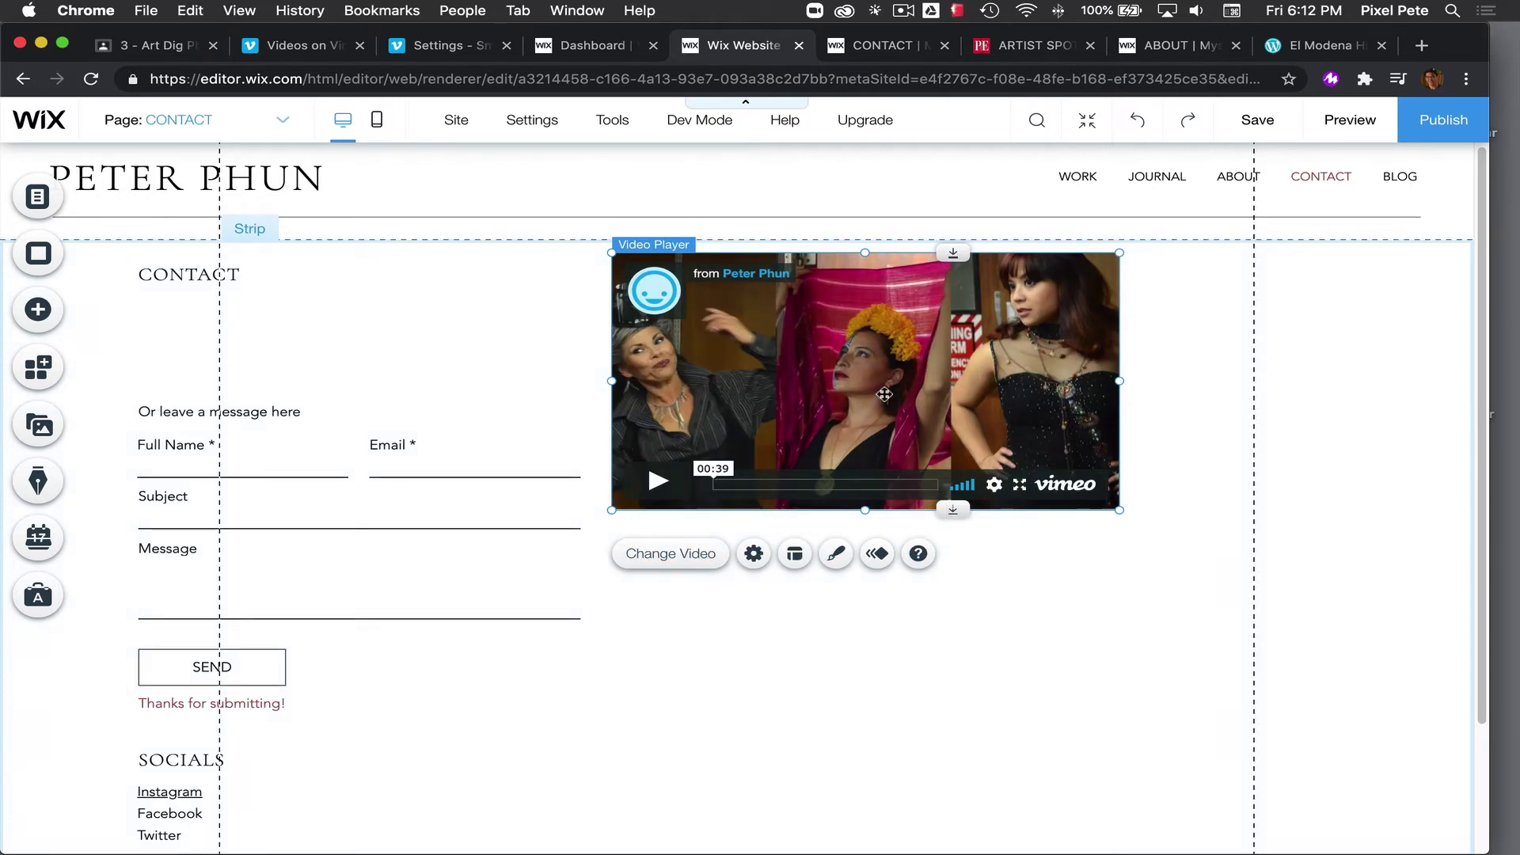
- Add a Heading 2 text element and place it just below the Vimeo player
click(42, 316)
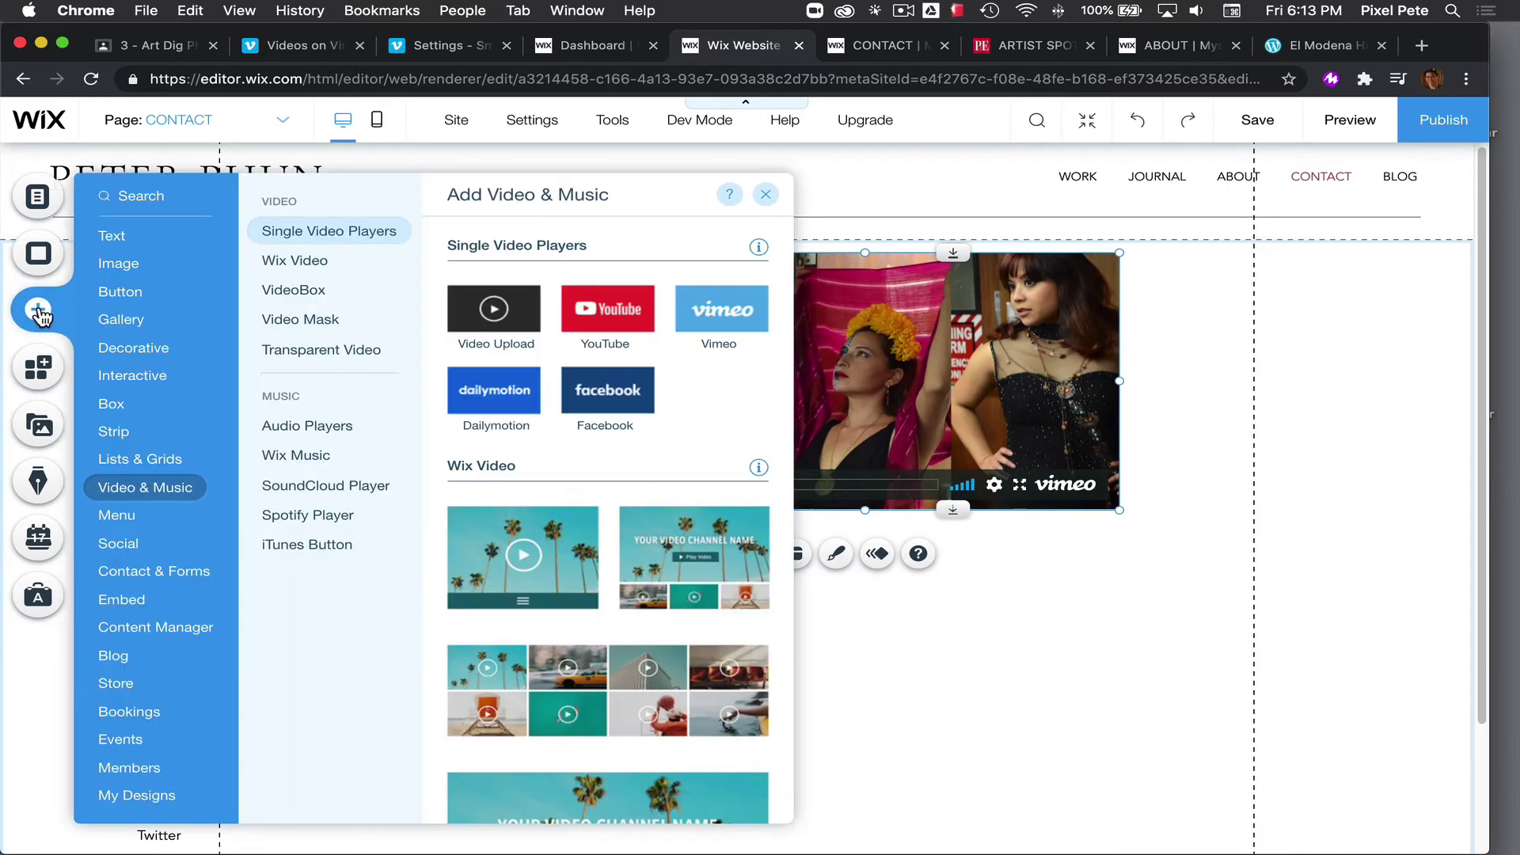
click(127, 237)
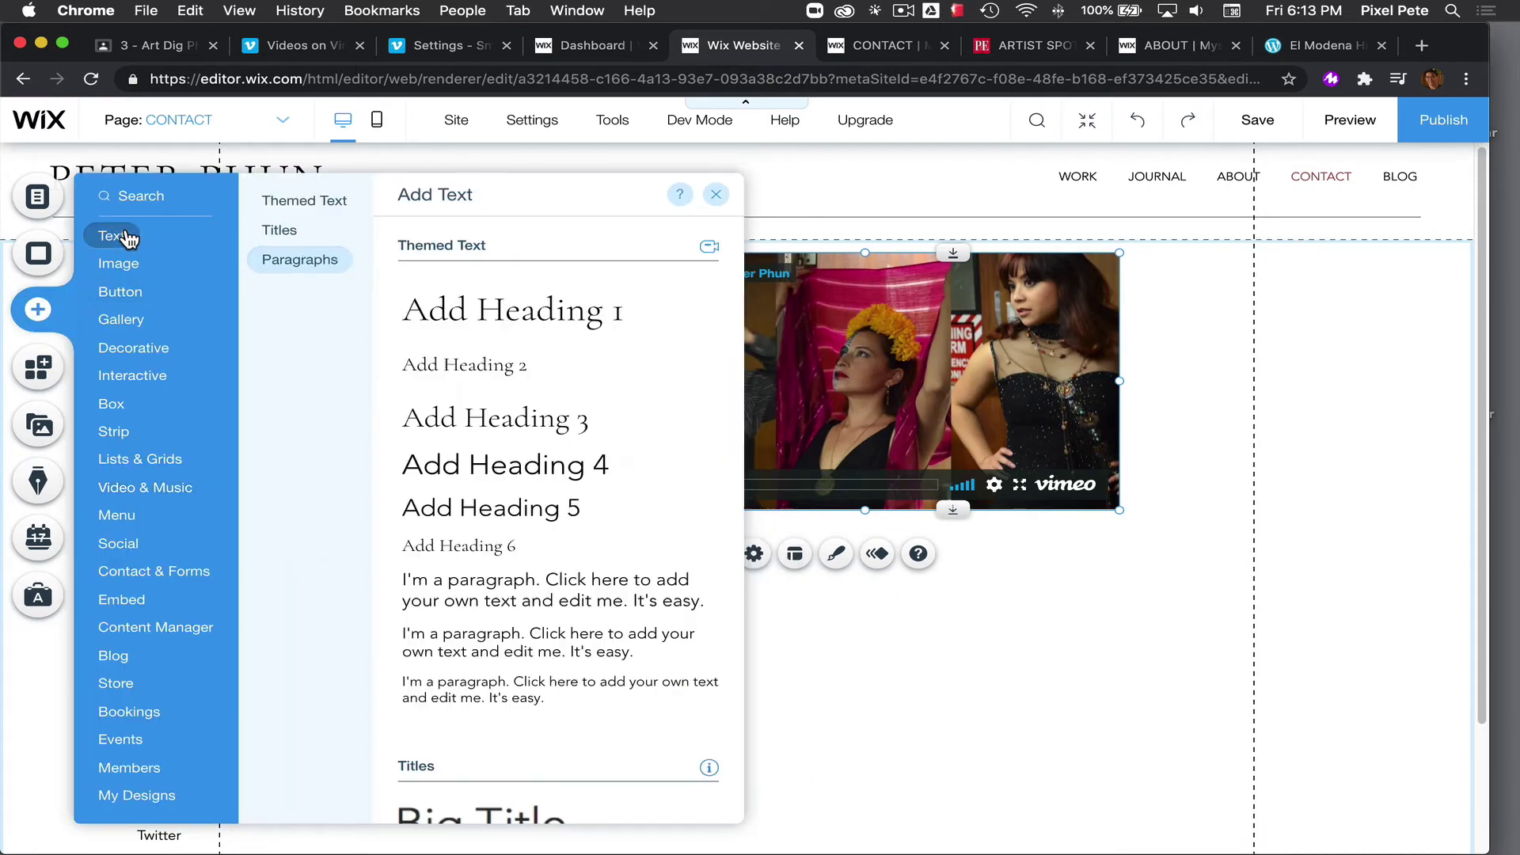
click(450, 367)
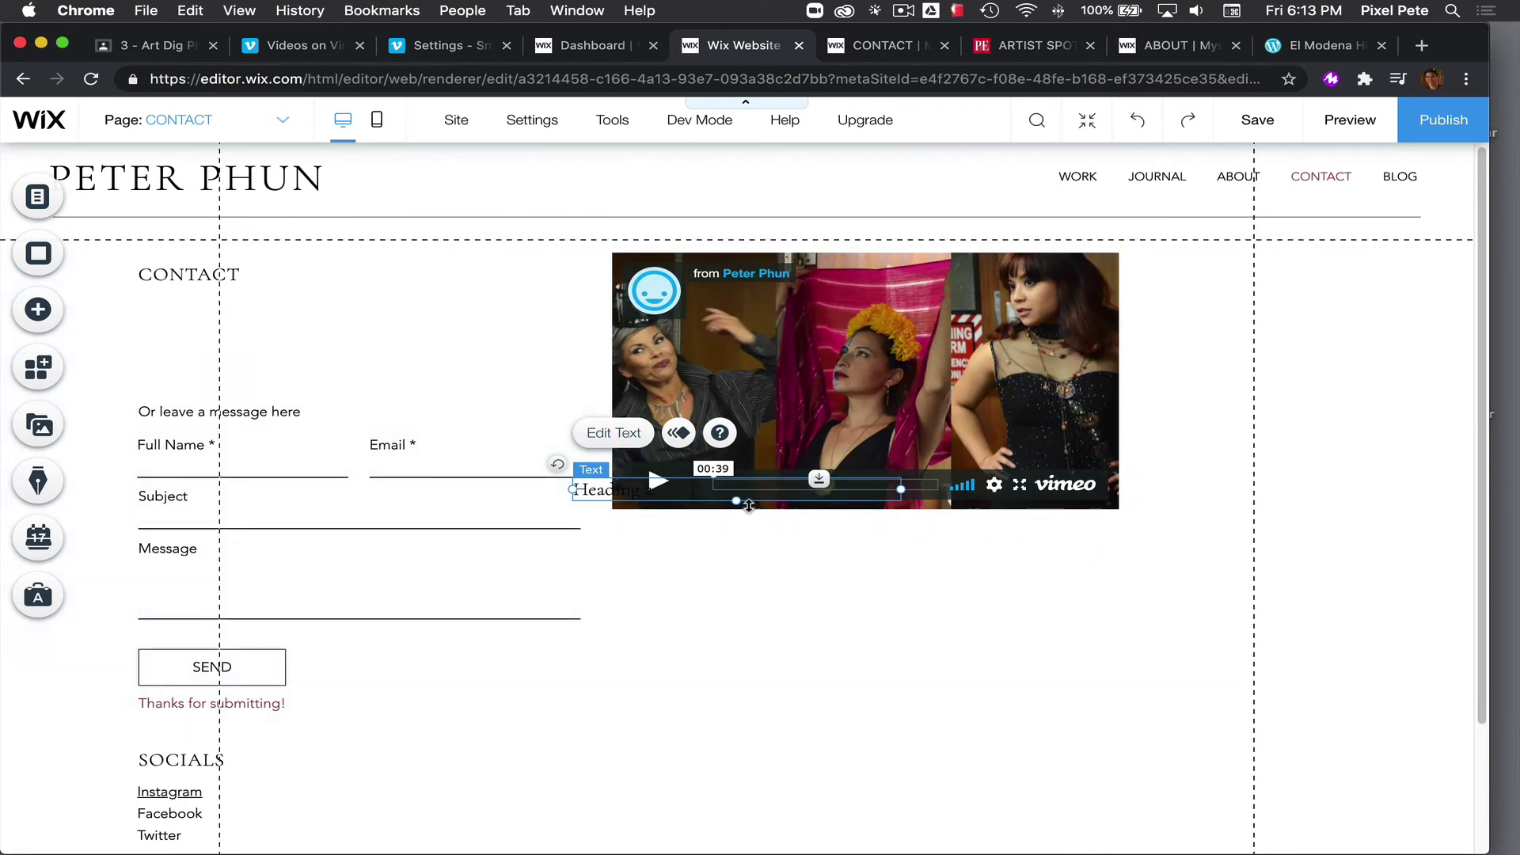
drag(610, 477, 720, 542)
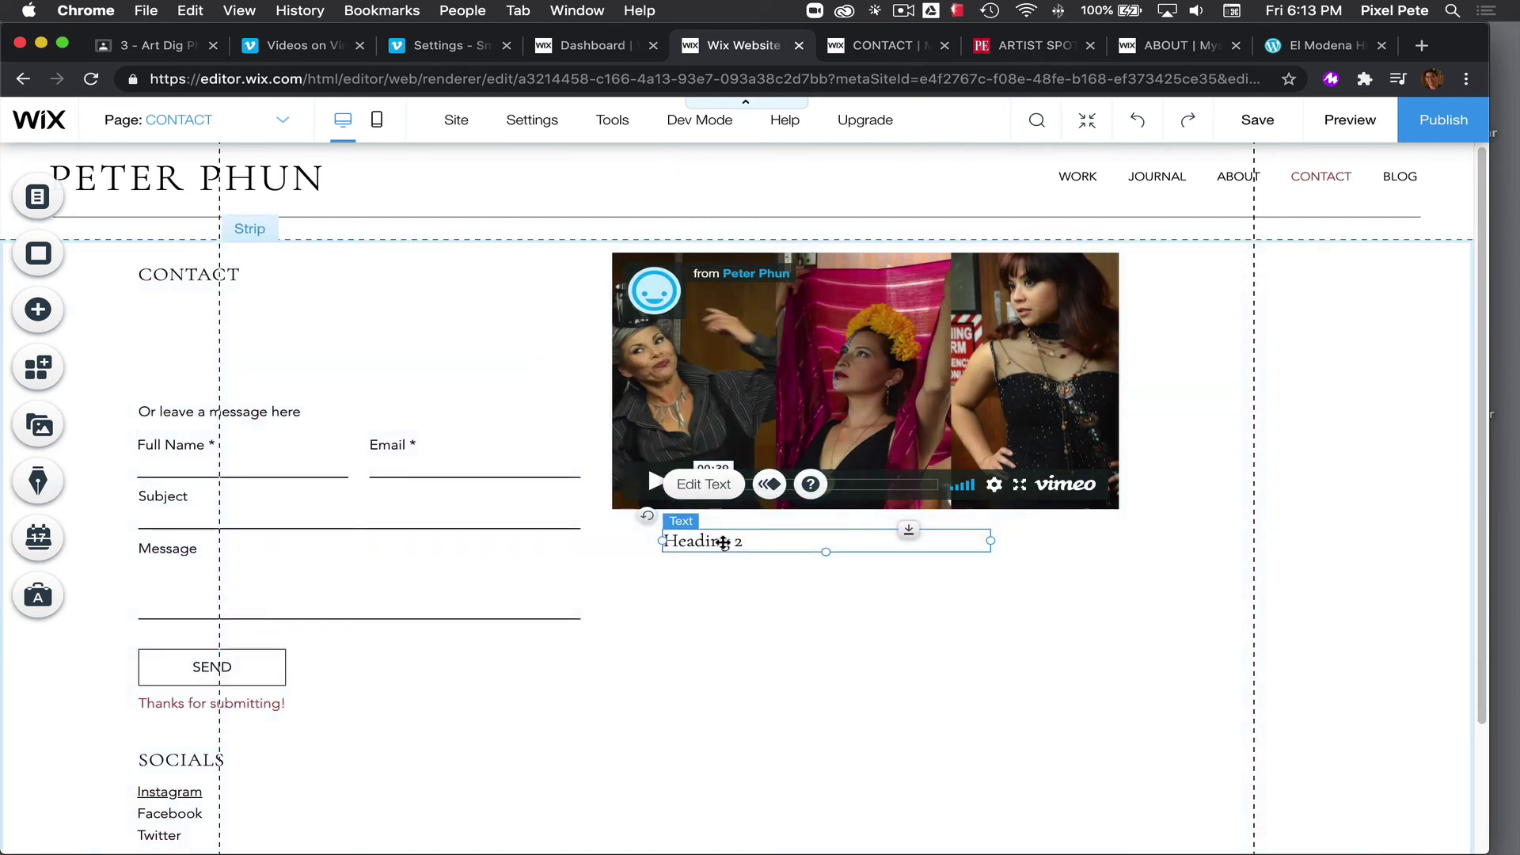
- Make the heading read 'Small Flash Lighting Workshop', nudge it up under the video, and narrow its box
double_click(723, 542)
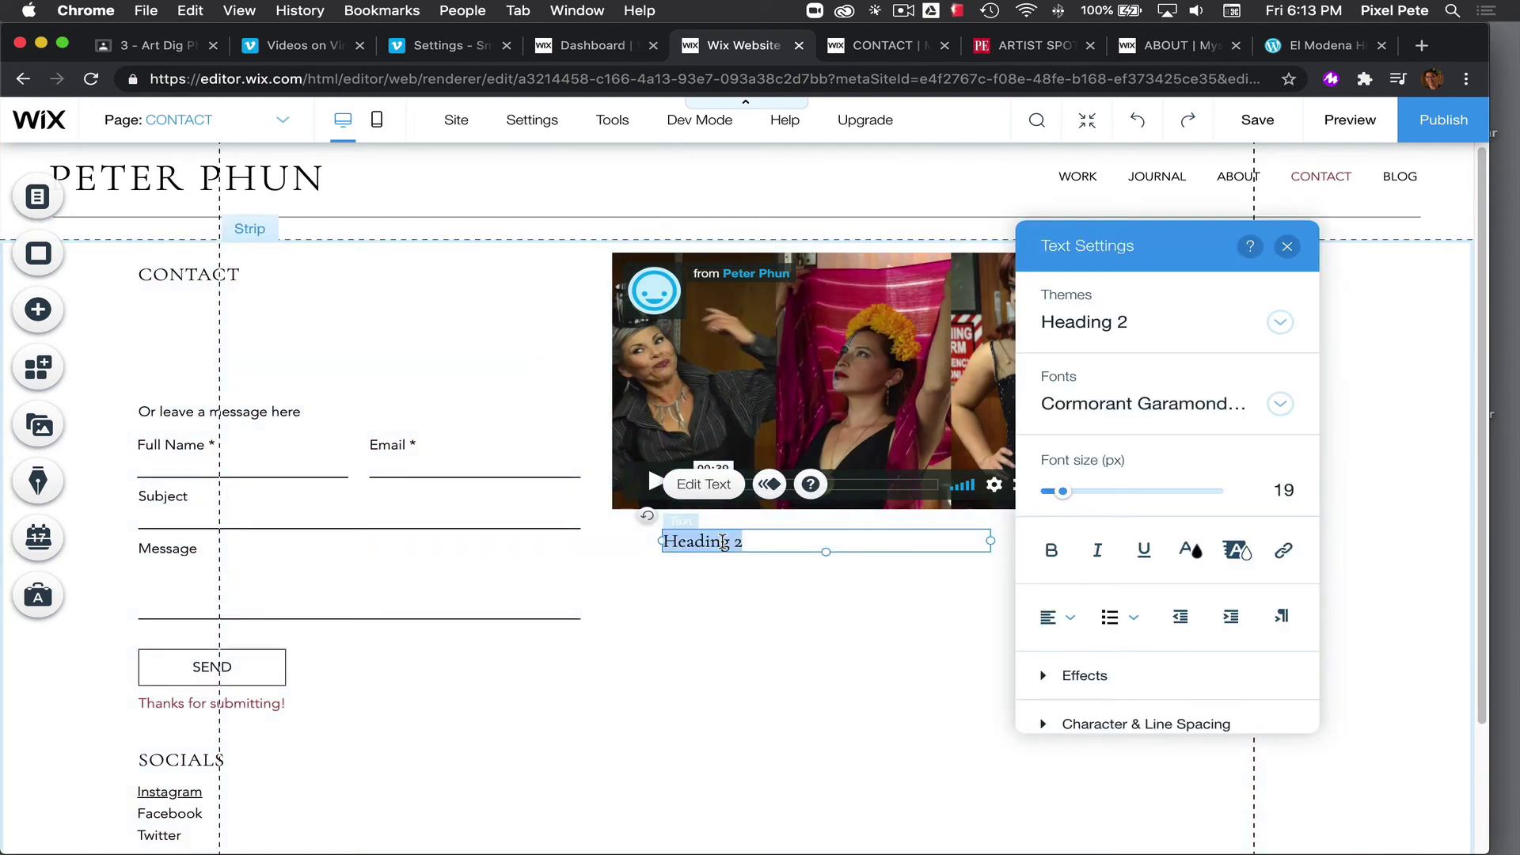
text(Small Flash L)
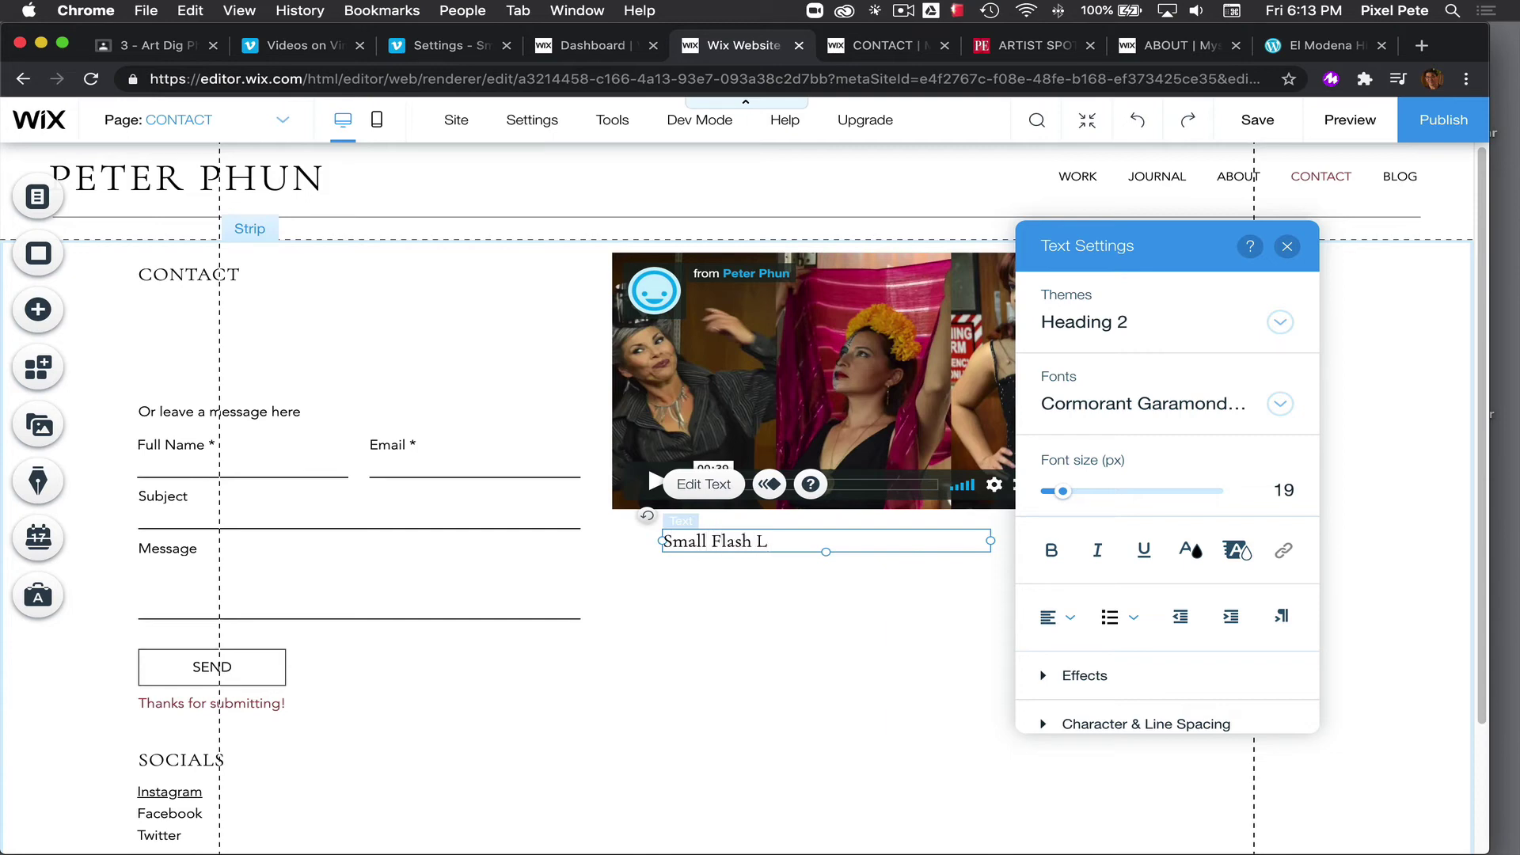
text(ighting Workshop)
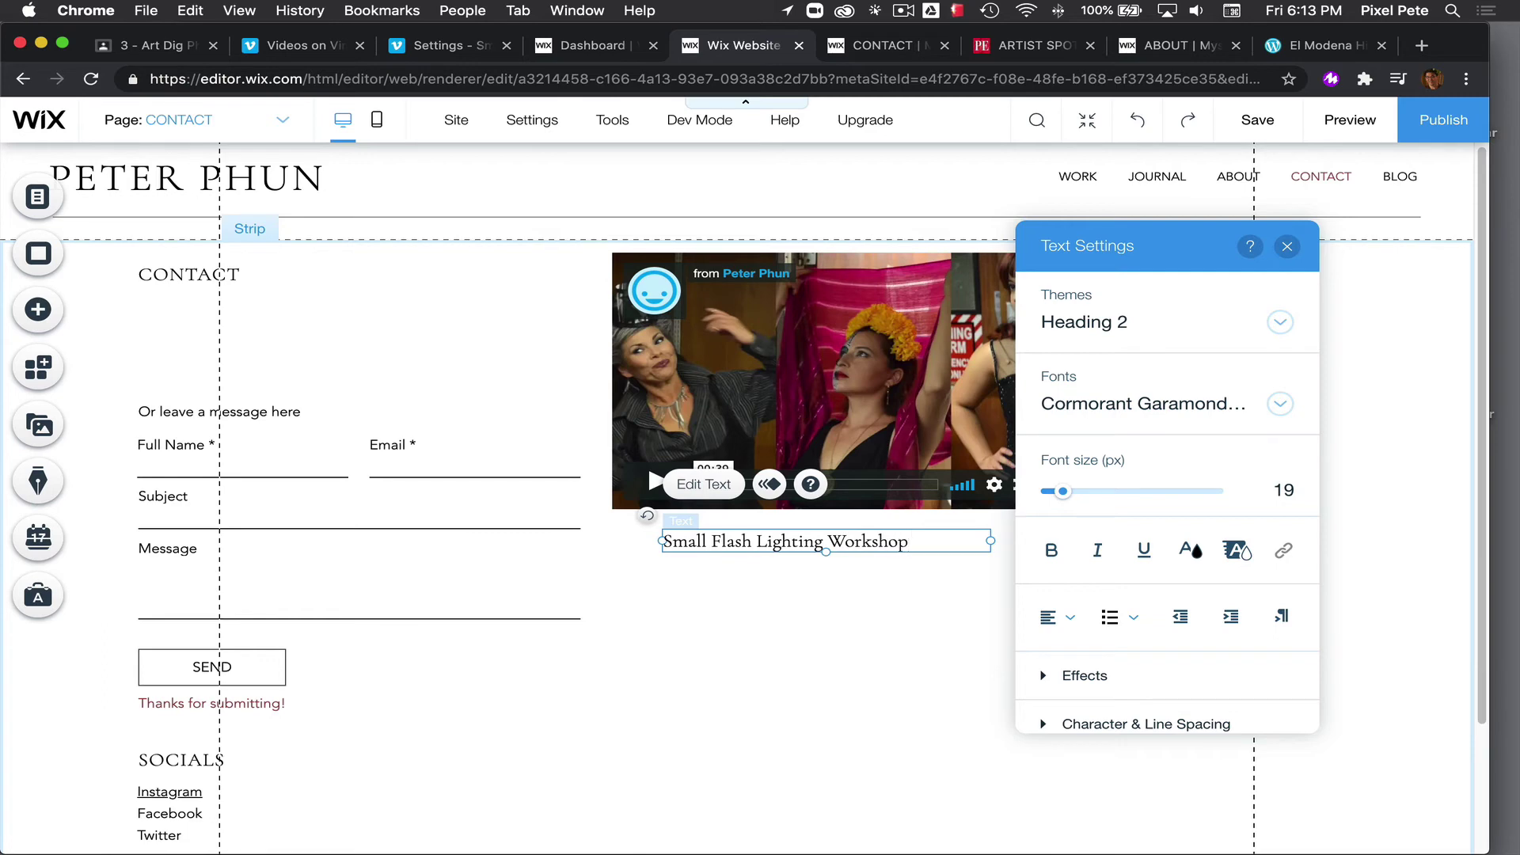
click(686, 621)
drag(774, 539, 798, 532)
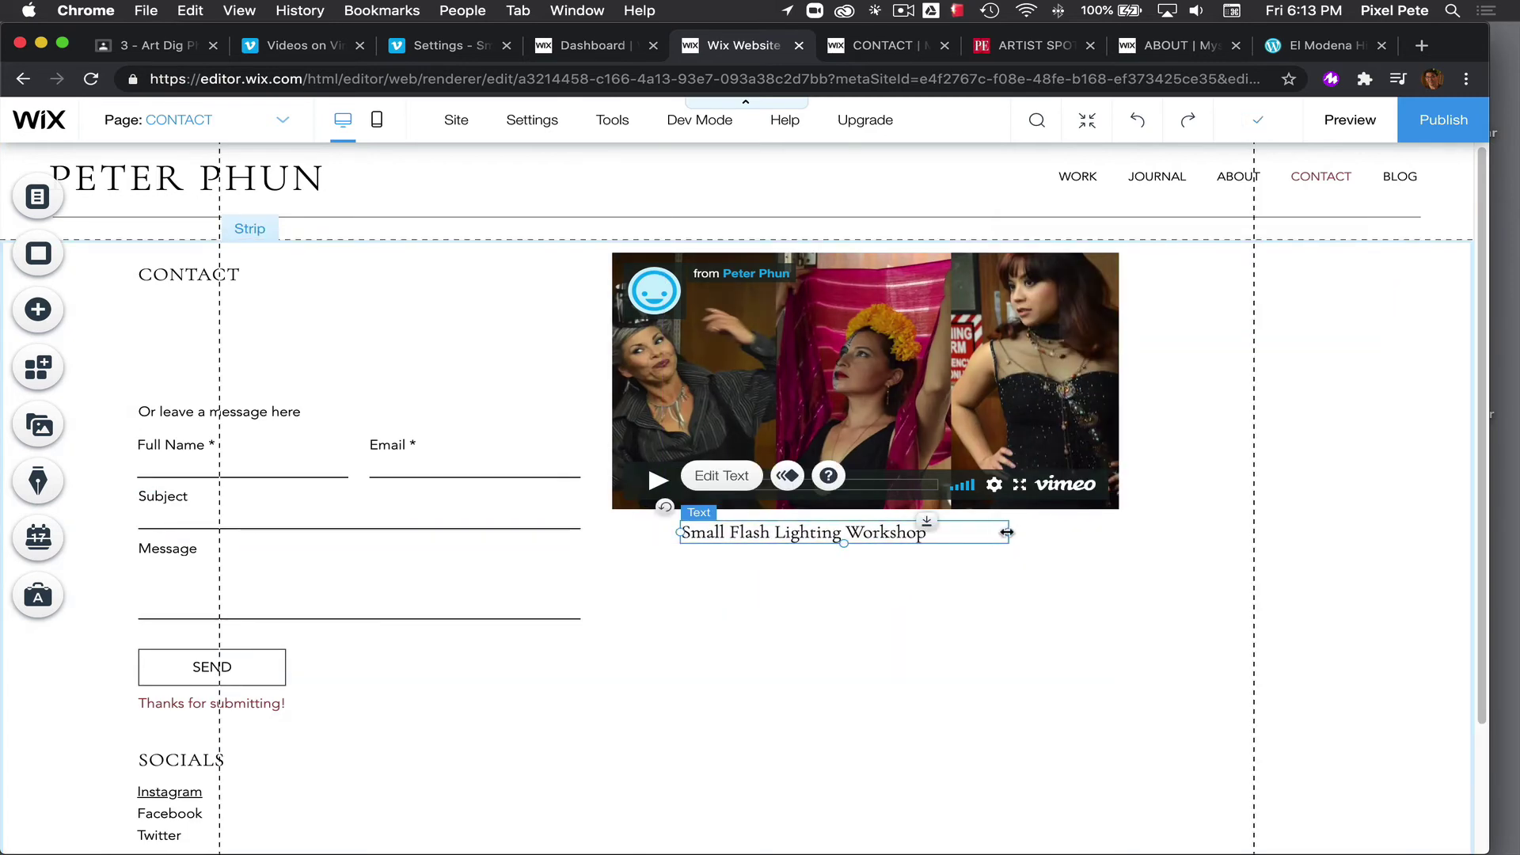
drag(1006, 533, 944, 532)
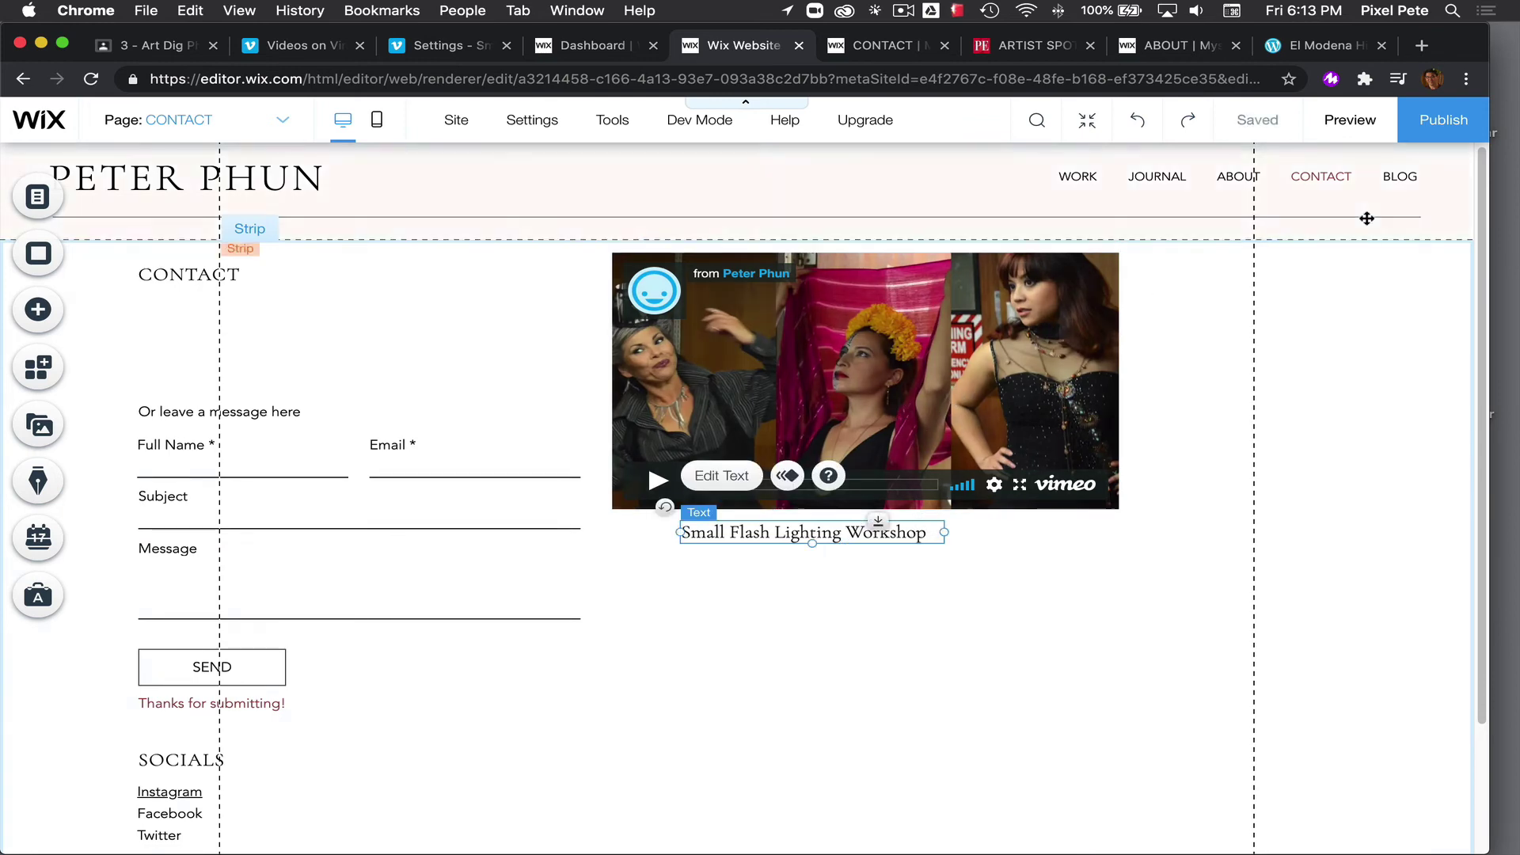
- Publish the site, open the live CONTACT page, and play the workshop video with sound adjusted
click(1435, 126)
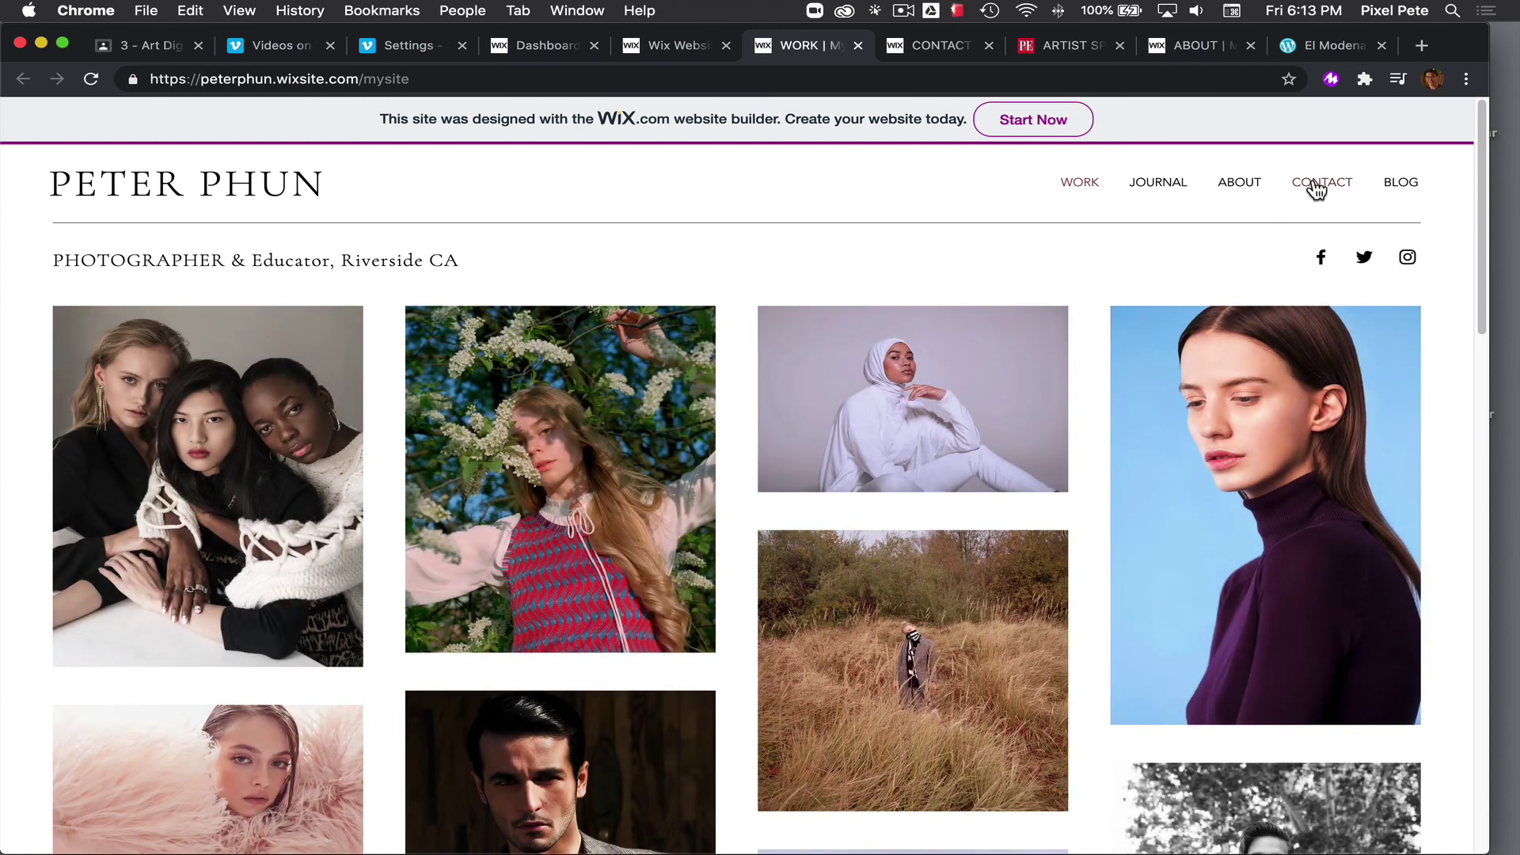
click(1317, 190)
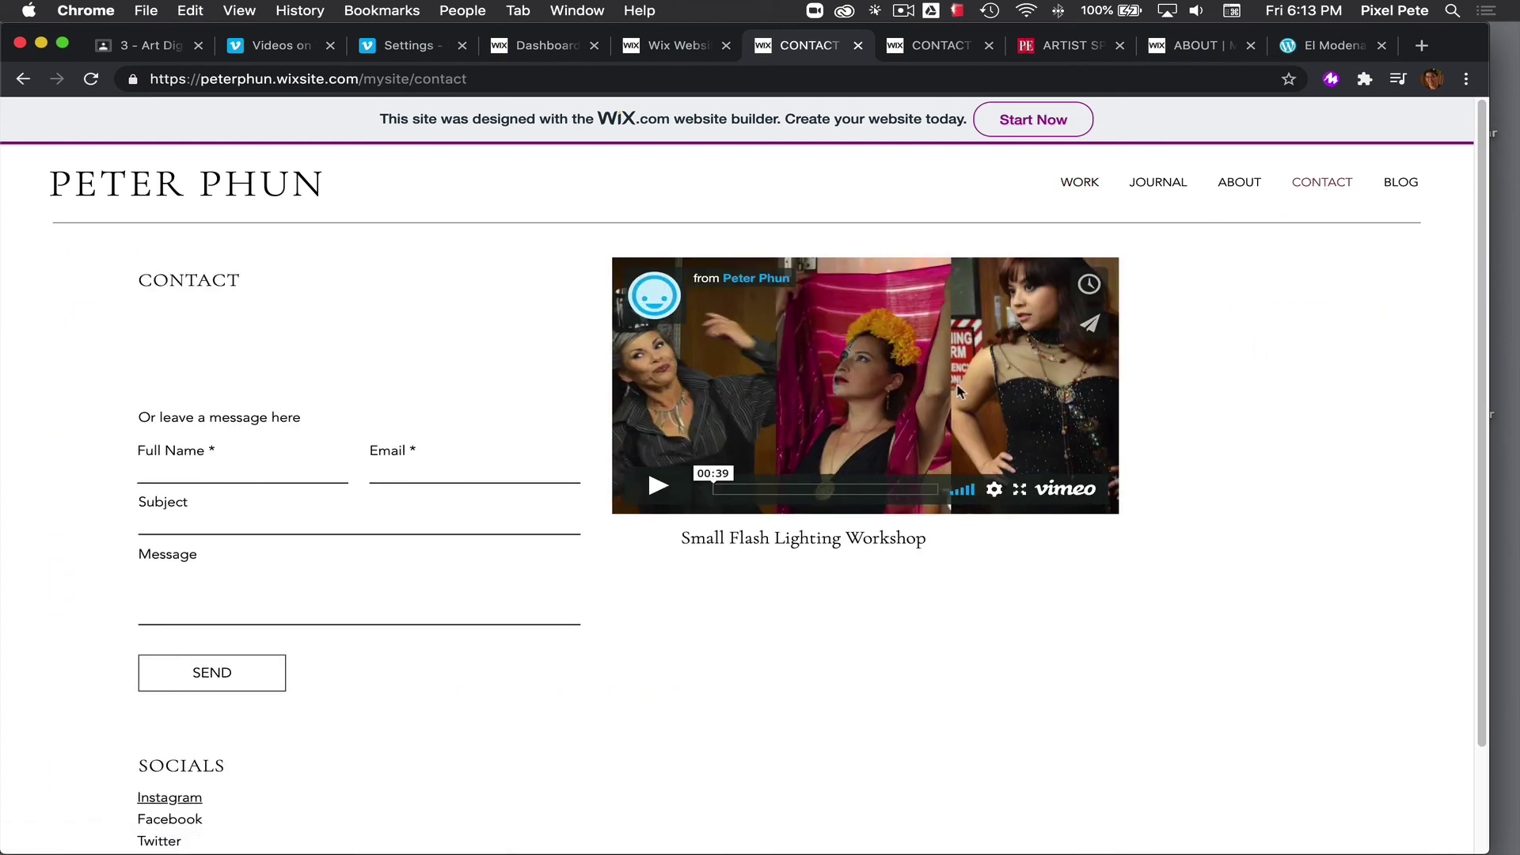
click(656, 489)
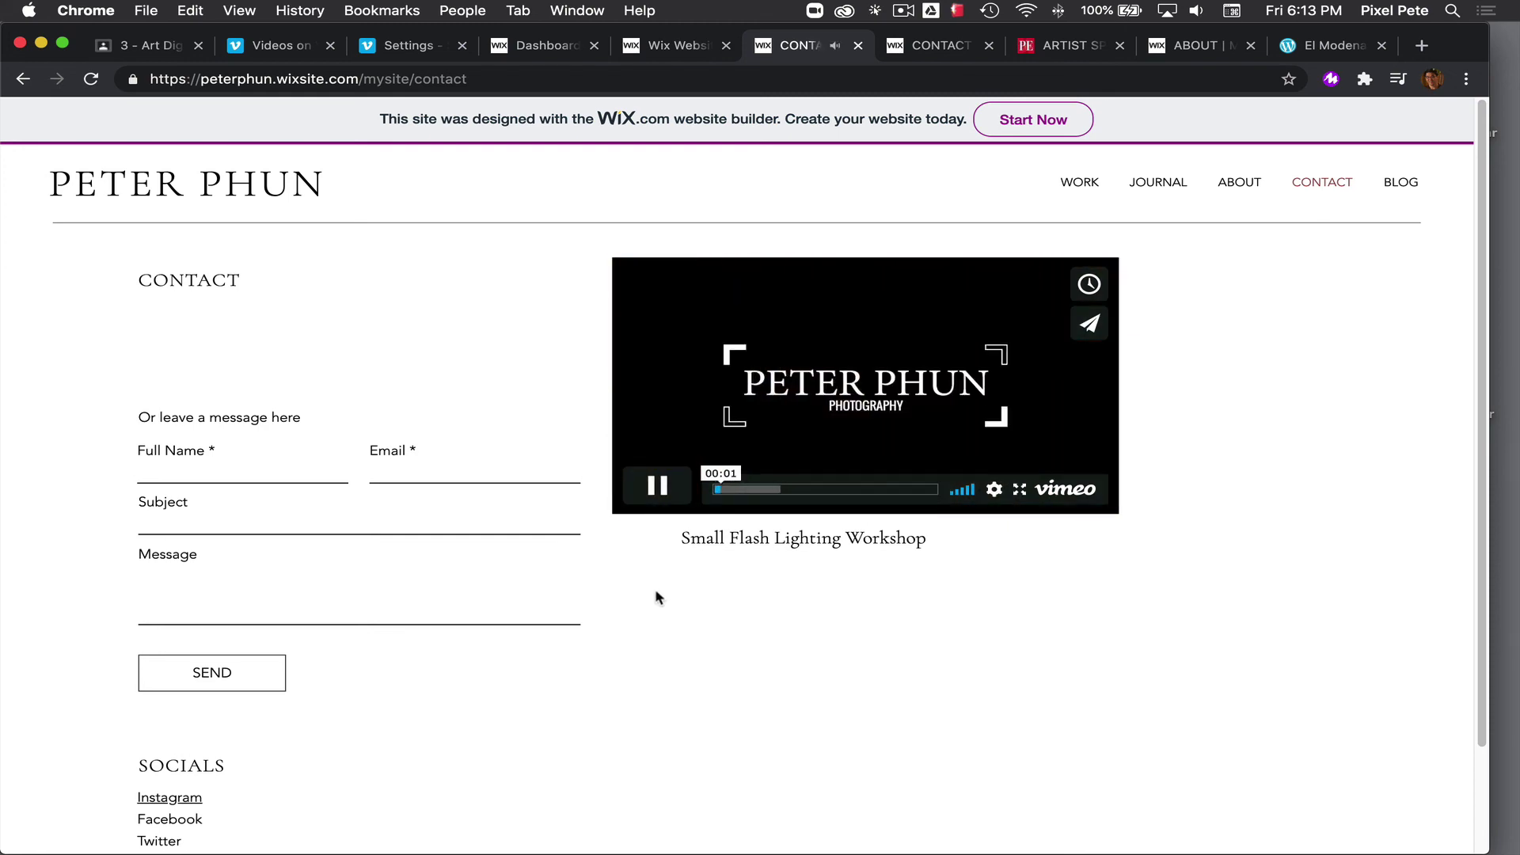
key(XF86AudioLowerVolume)
key(XF86AudioRaiseVolume)
key(XF86AudioRaiseVolume)
key(XF86AudioRaiseVolume)
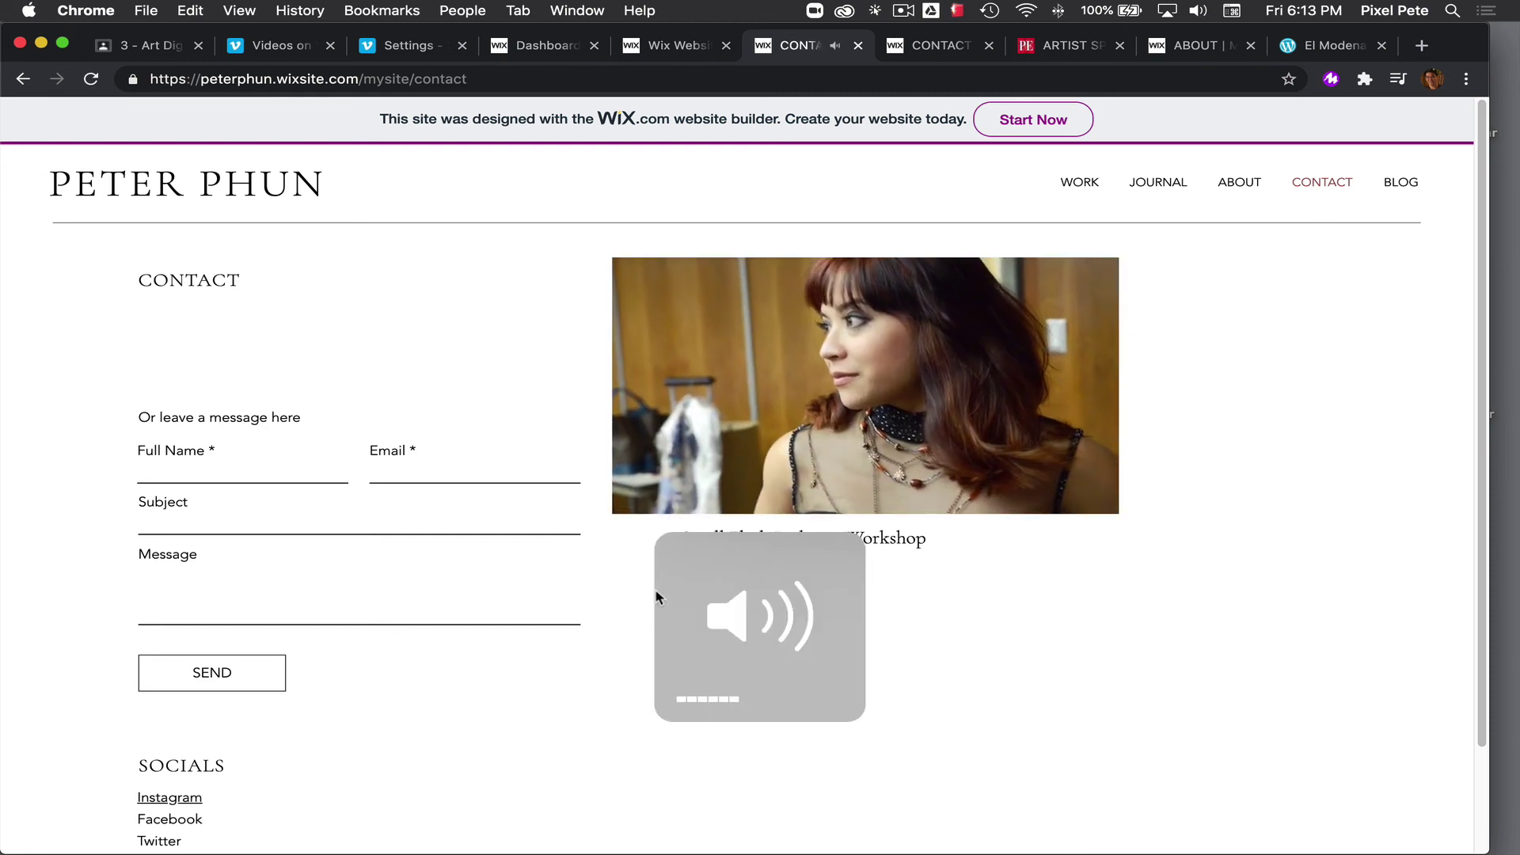